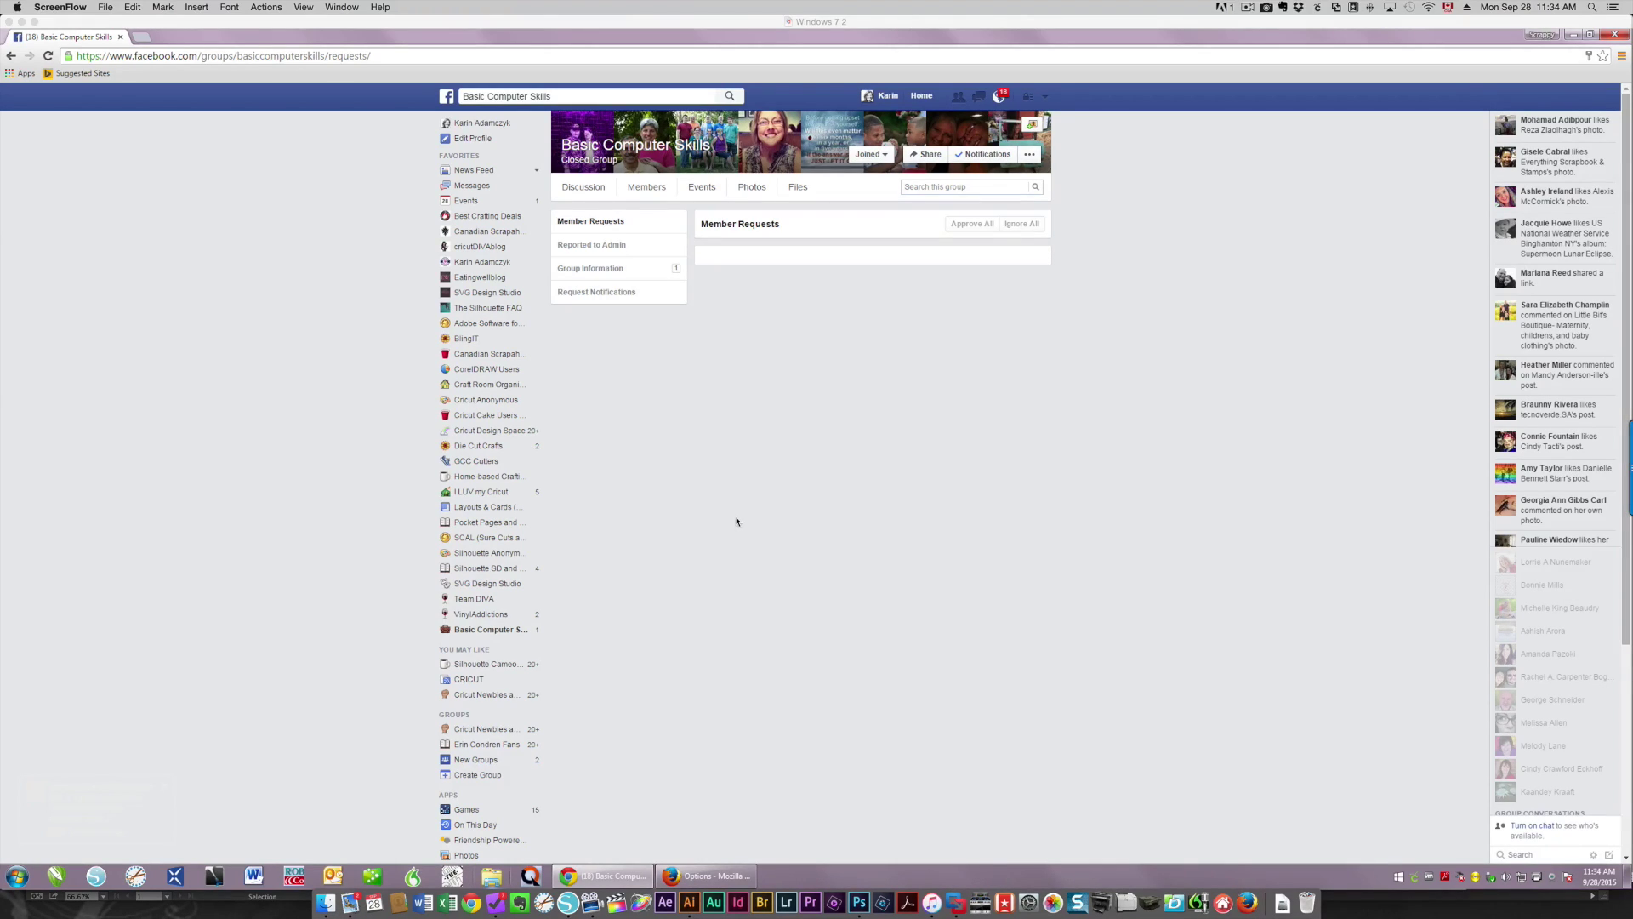
Step: Open Chrome's Settings and expand the advanced settings down to the Downloads section
click(736, 521)
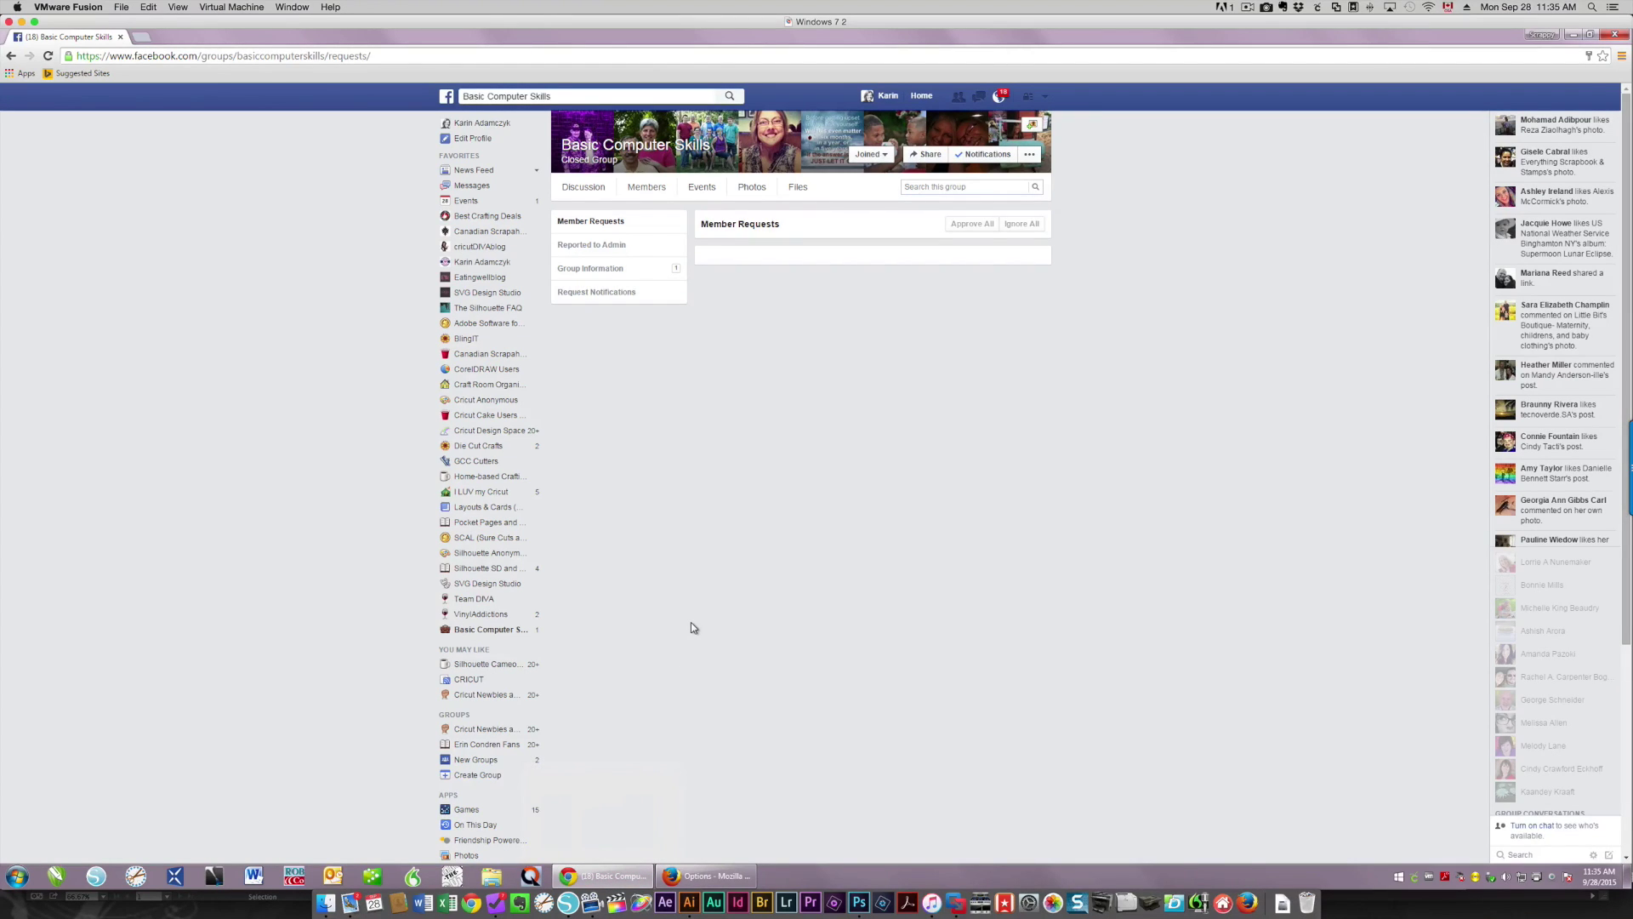
click(1622, 57)
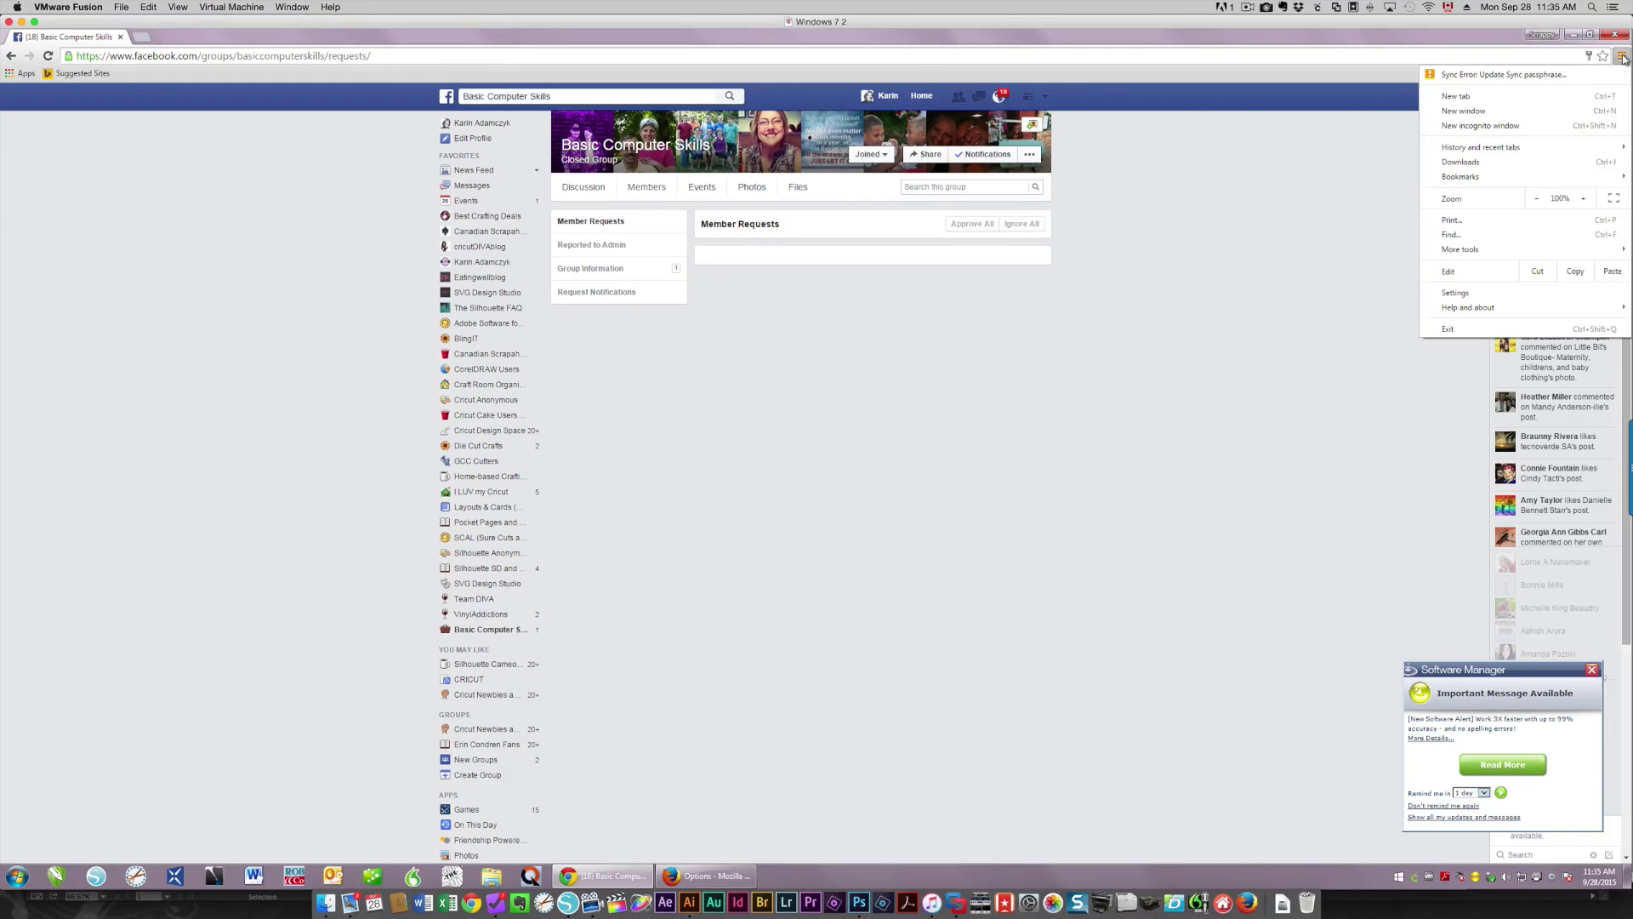
click(1481, 293)
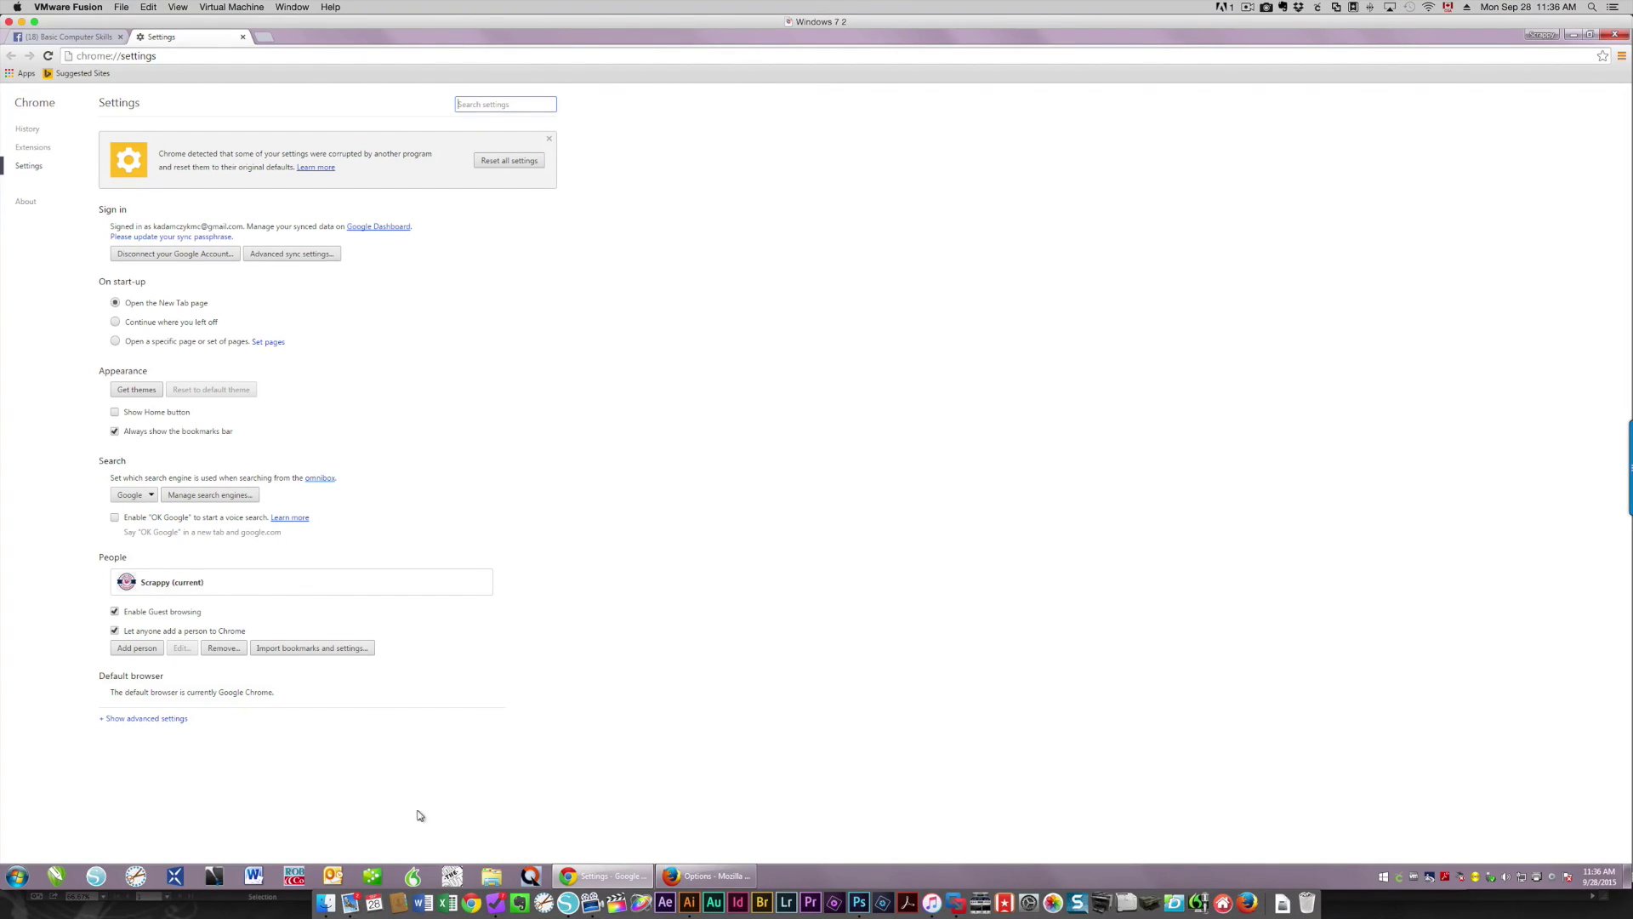
click(130, 720)
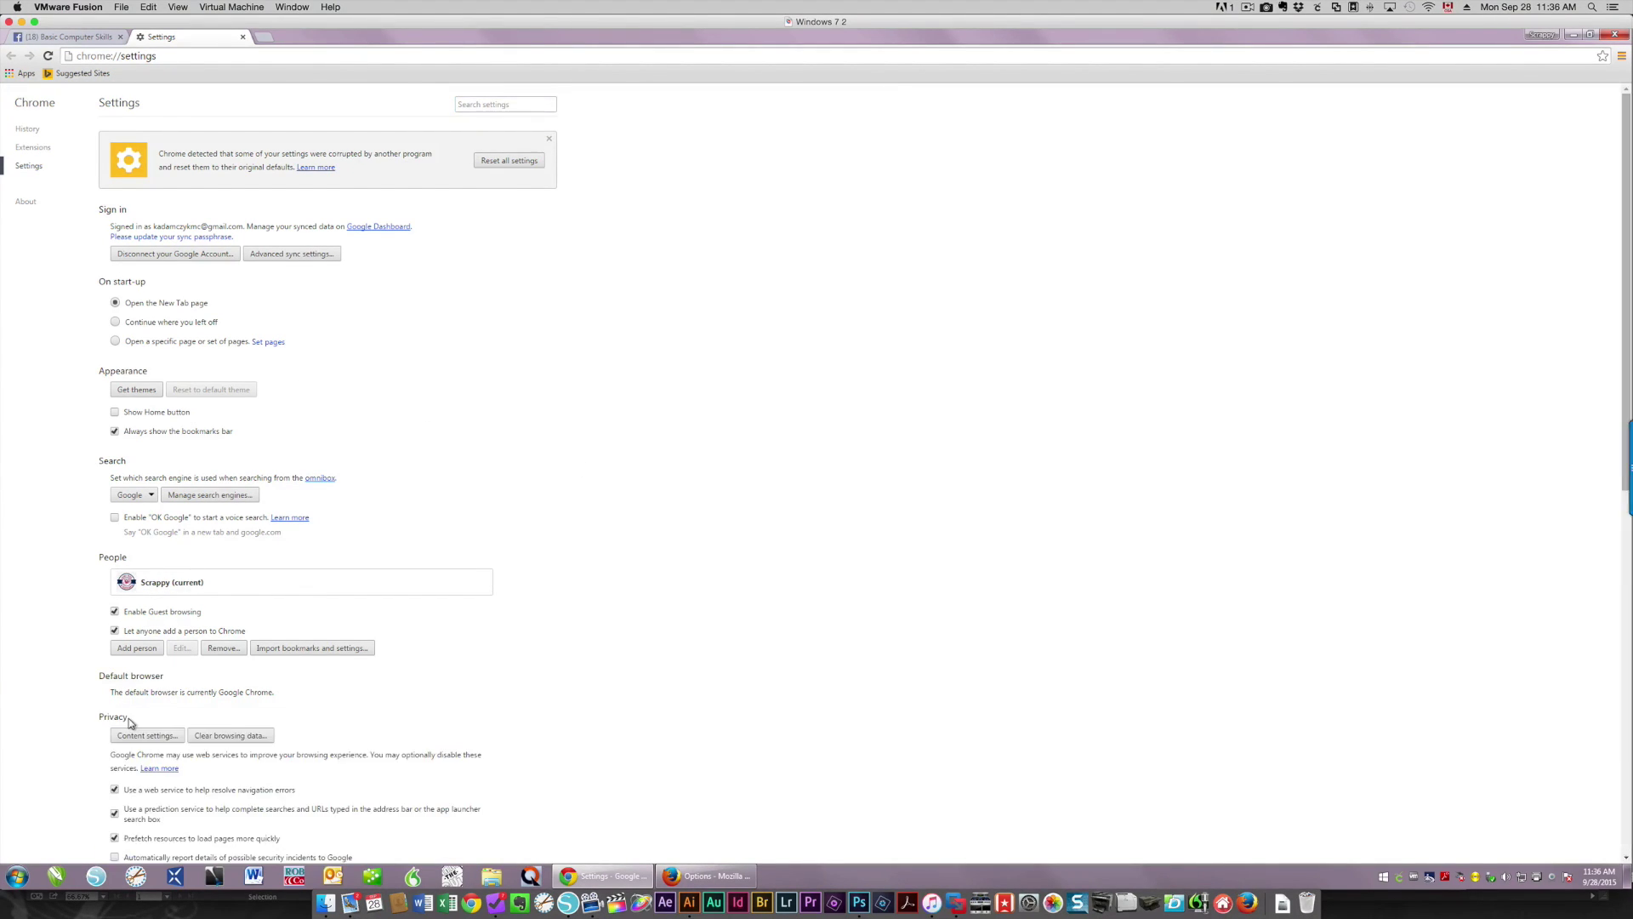
scroll(738, 480, down, 10)
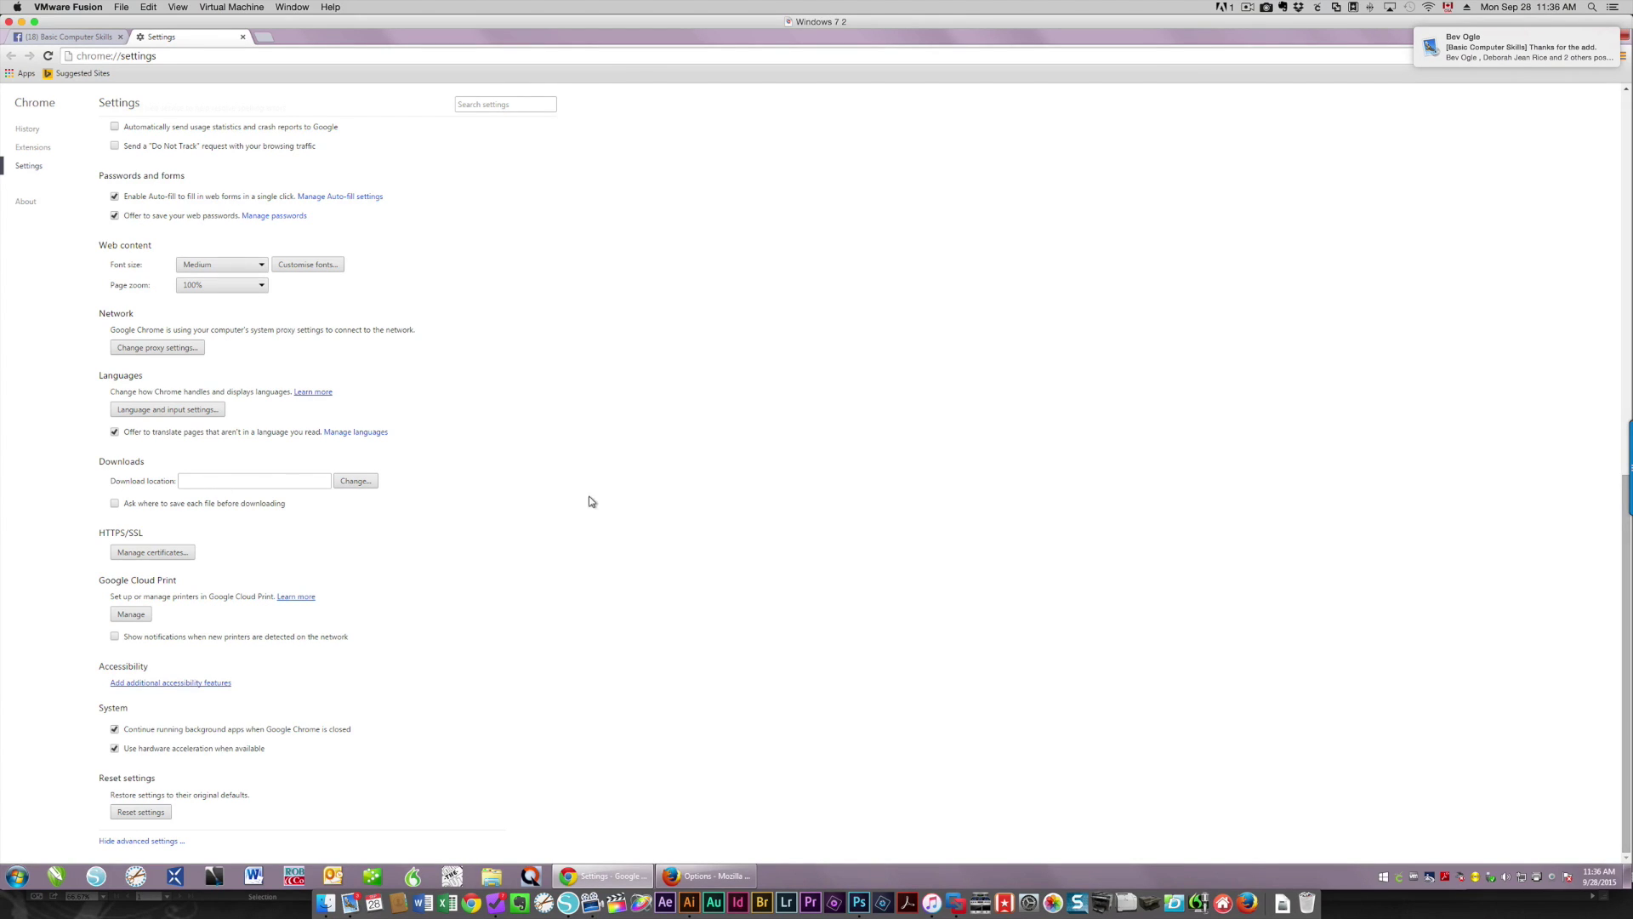
Step: Change Chrome's download location to Downloads in vmware-host's shared 3 TB Data Drive
click(357, 483)
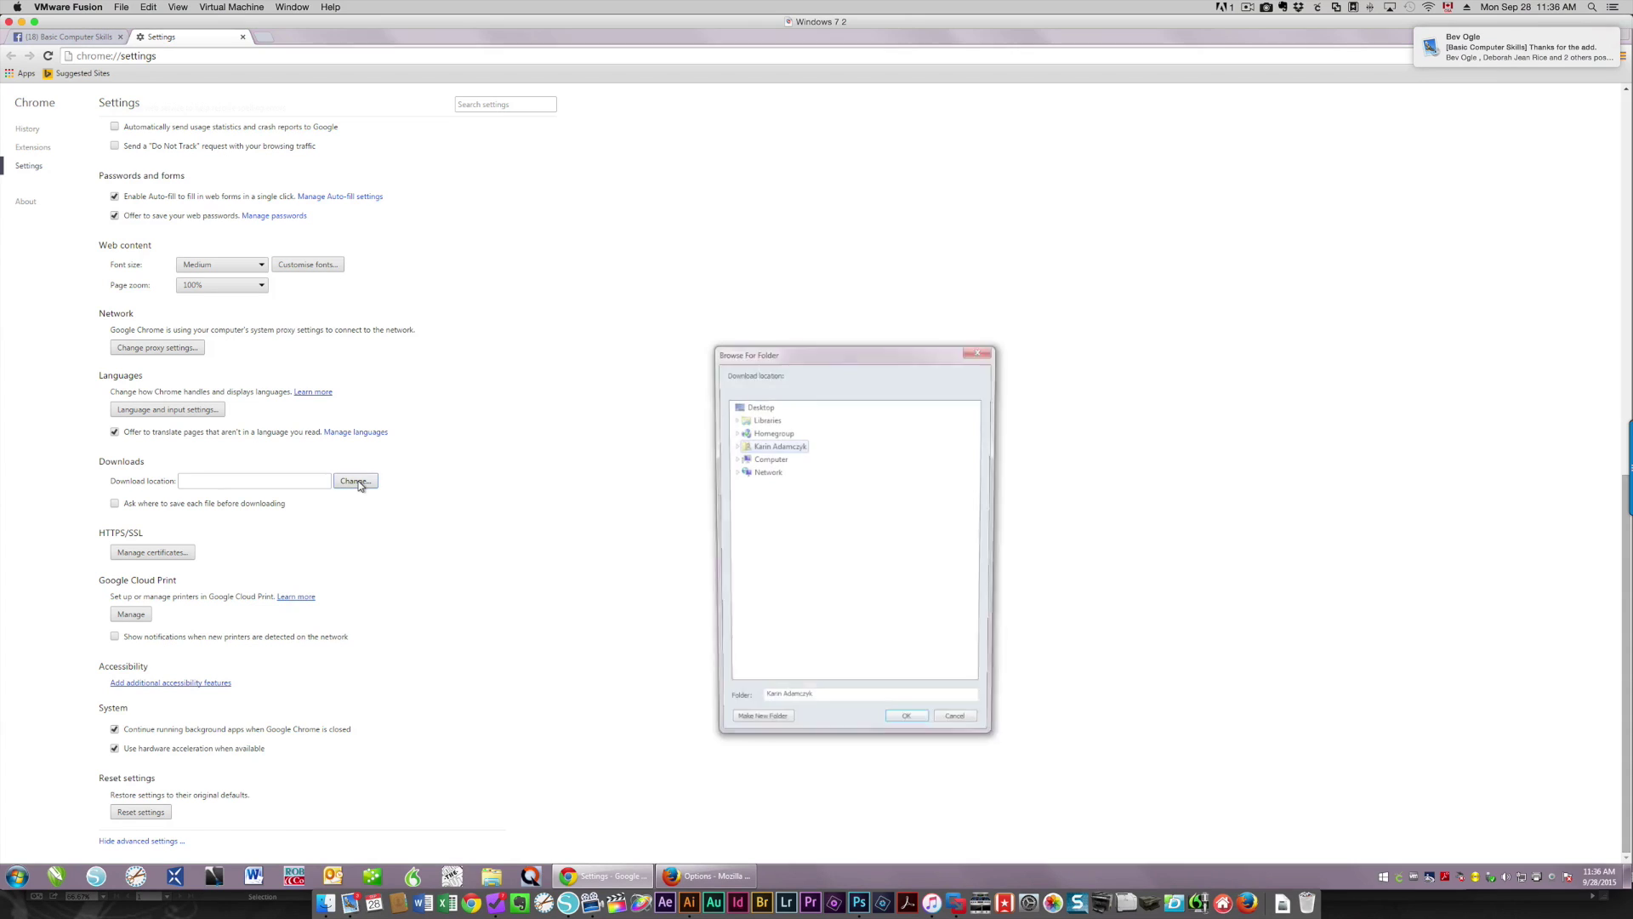
click(734, 474)
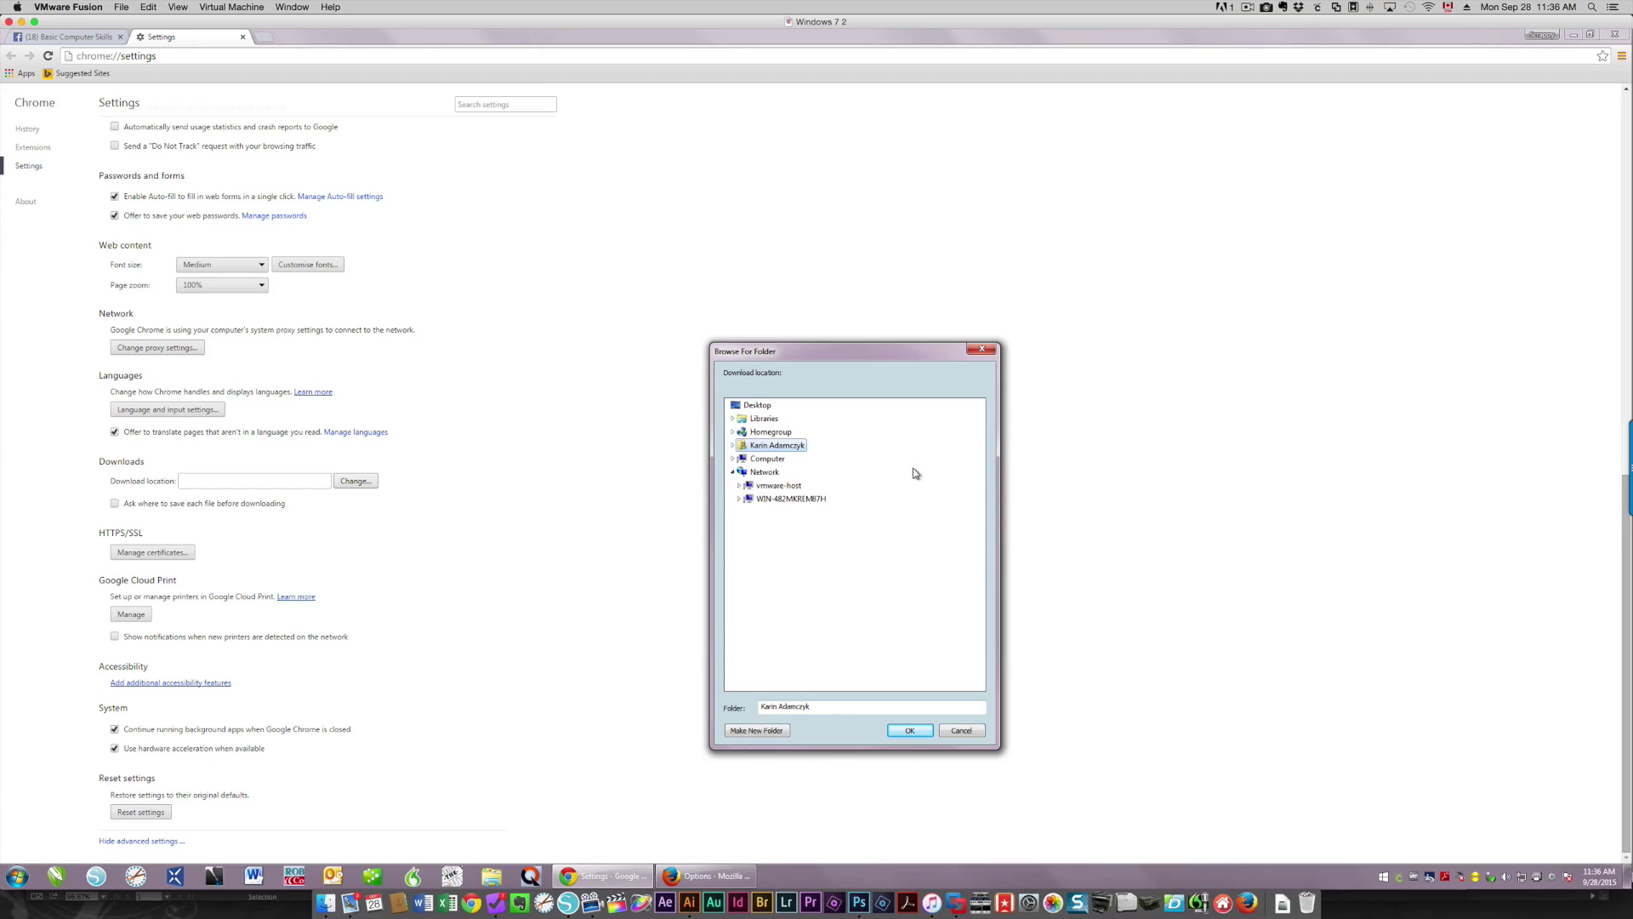
click(770, 486)
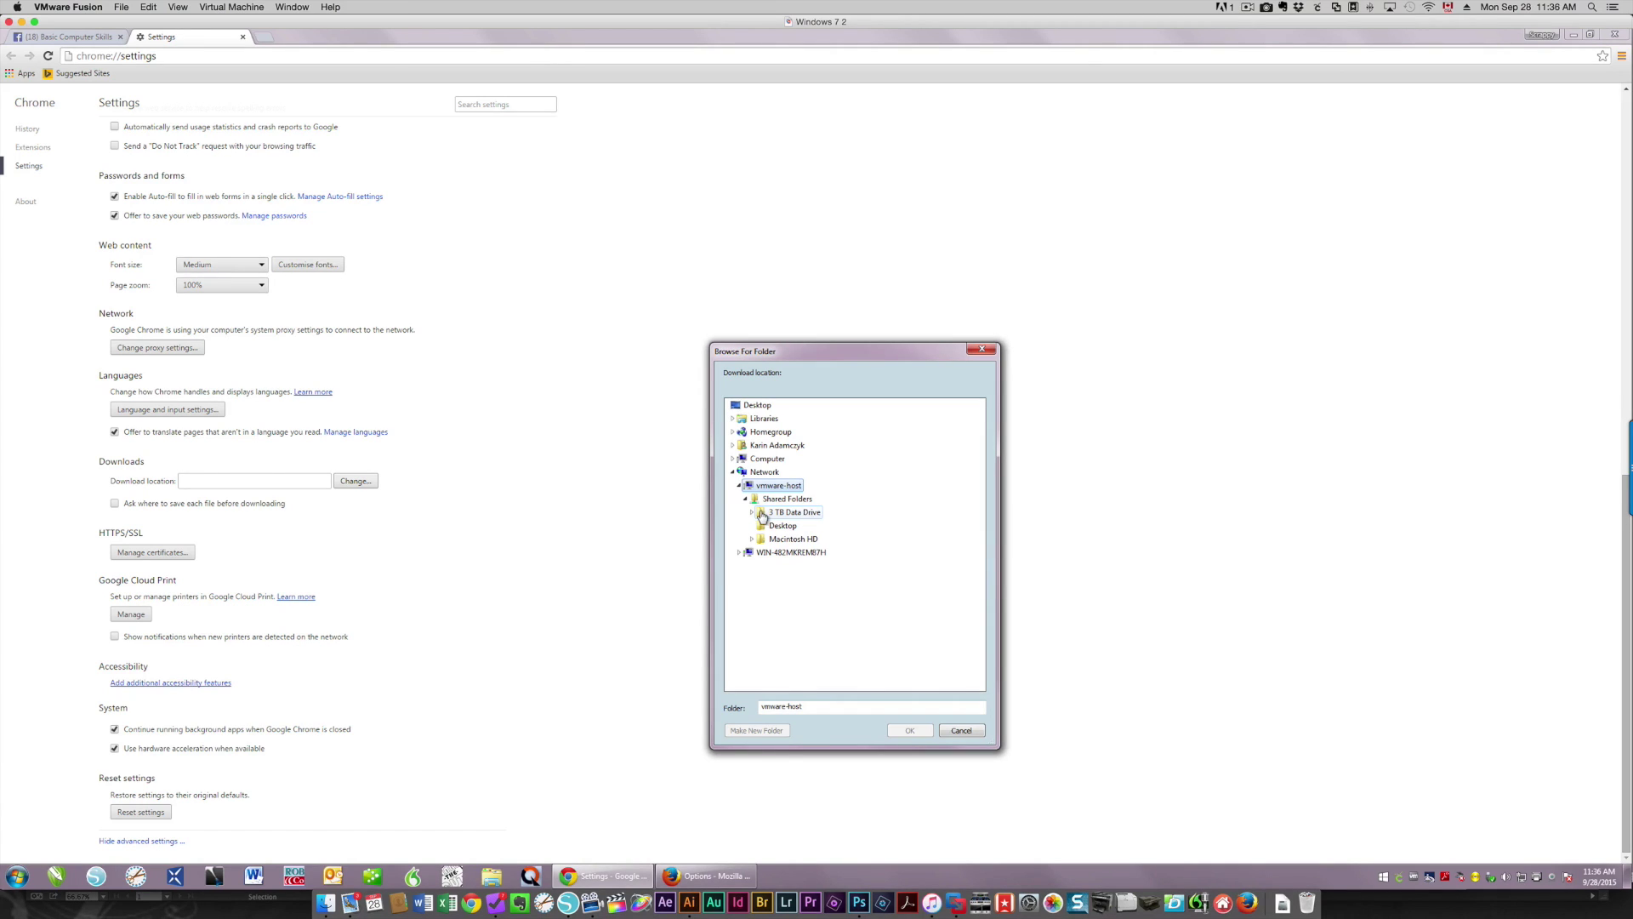
double_click(777, 515)
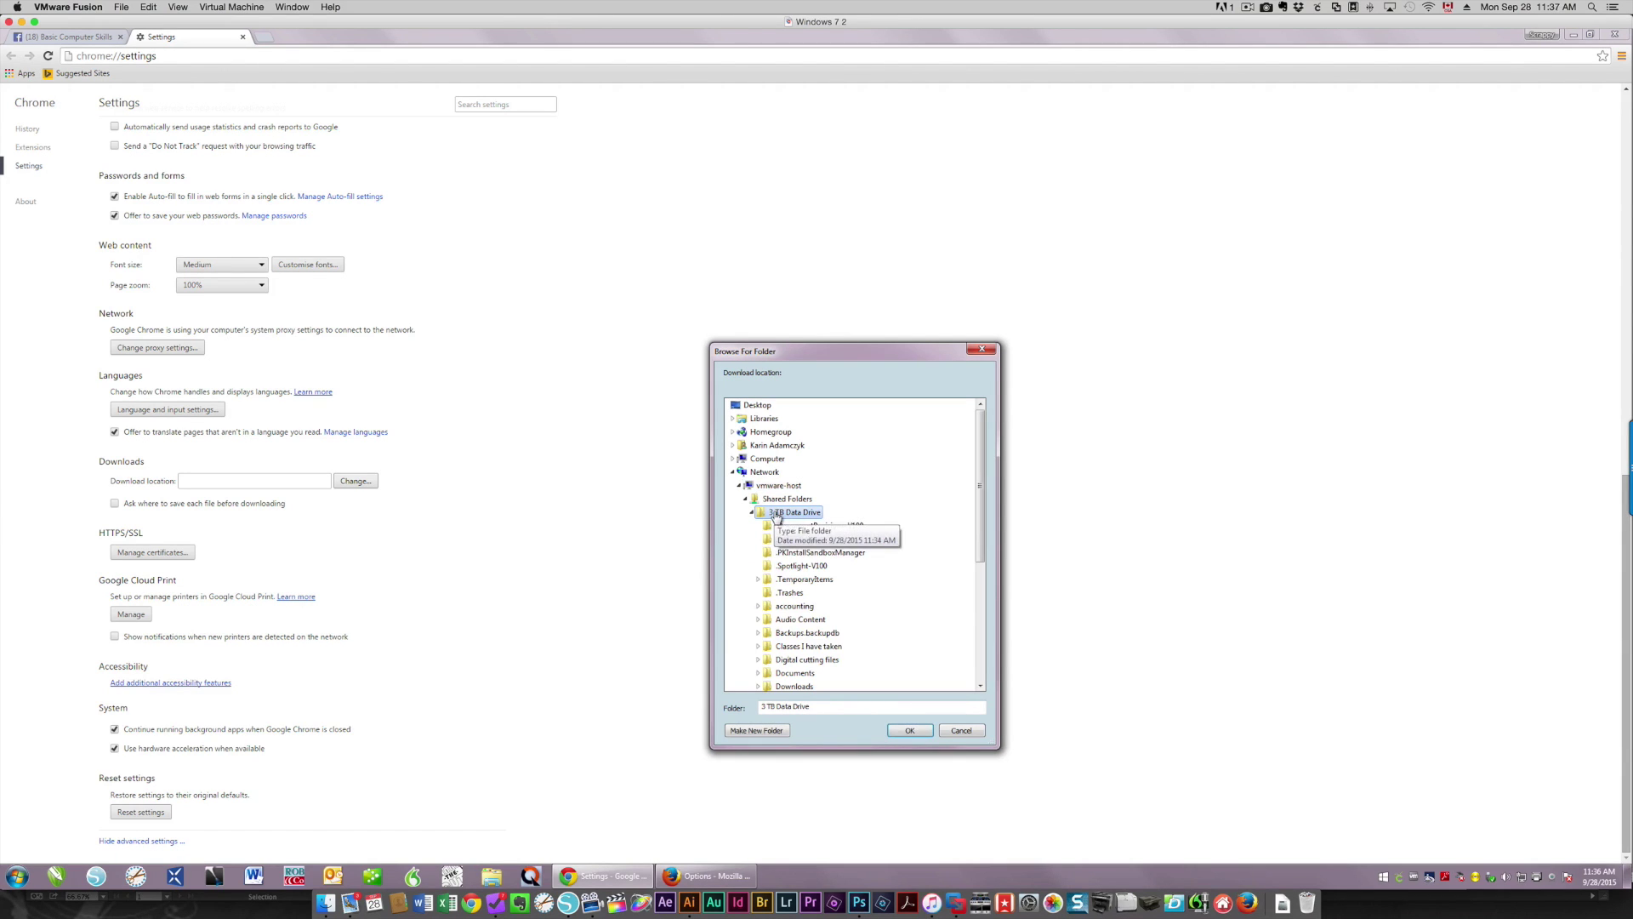
double_click(793, 685)
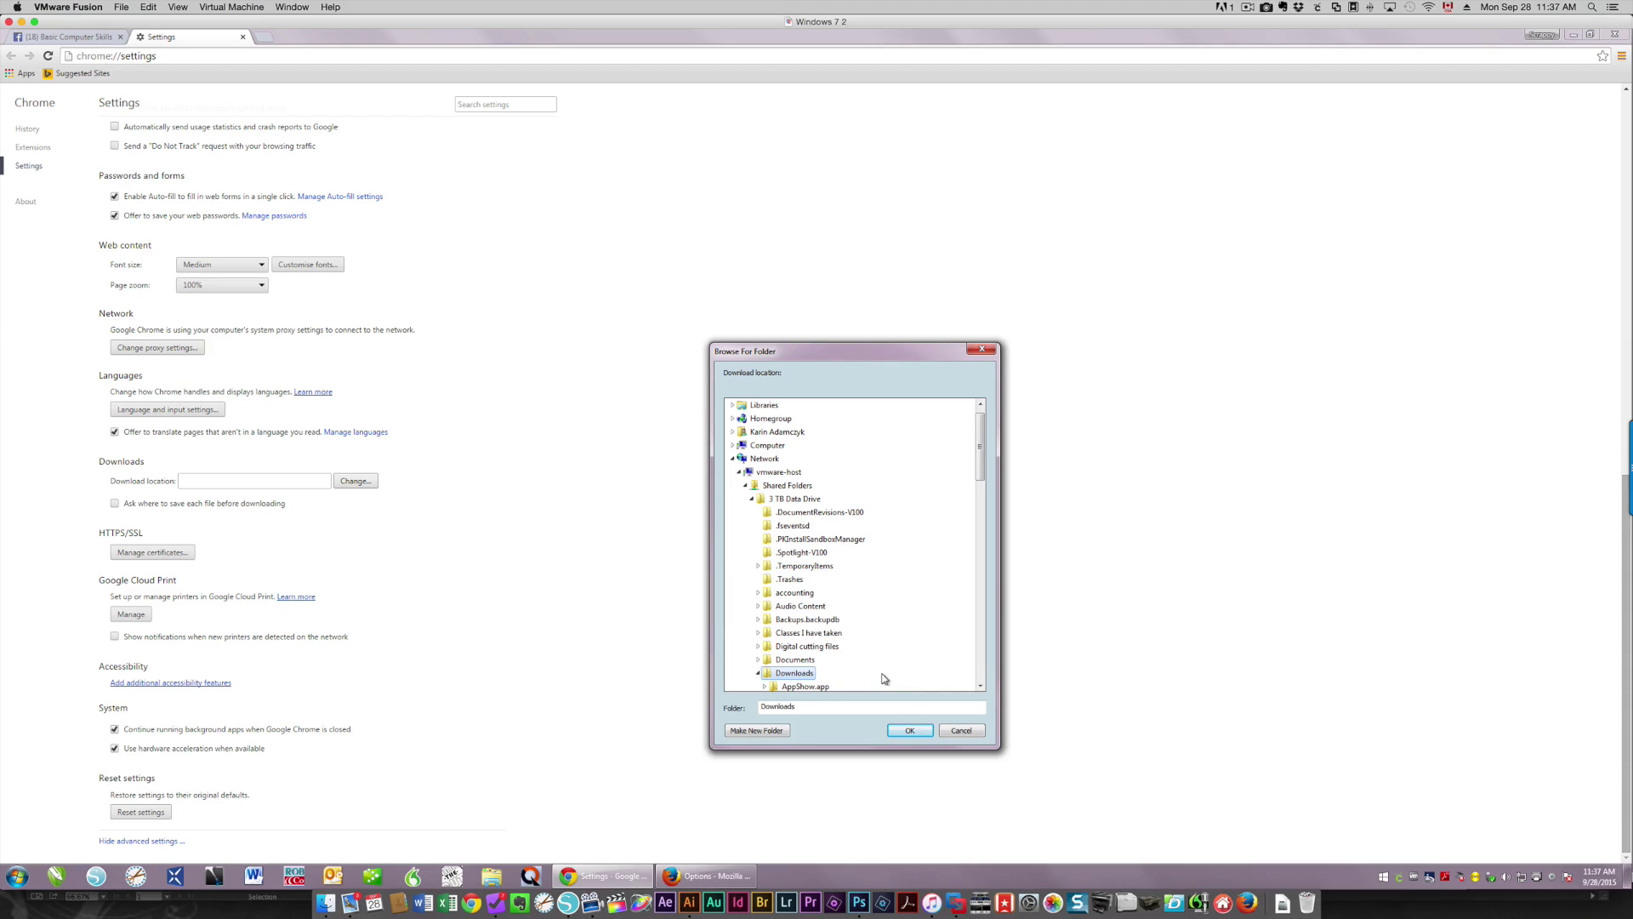
click(909, 731)
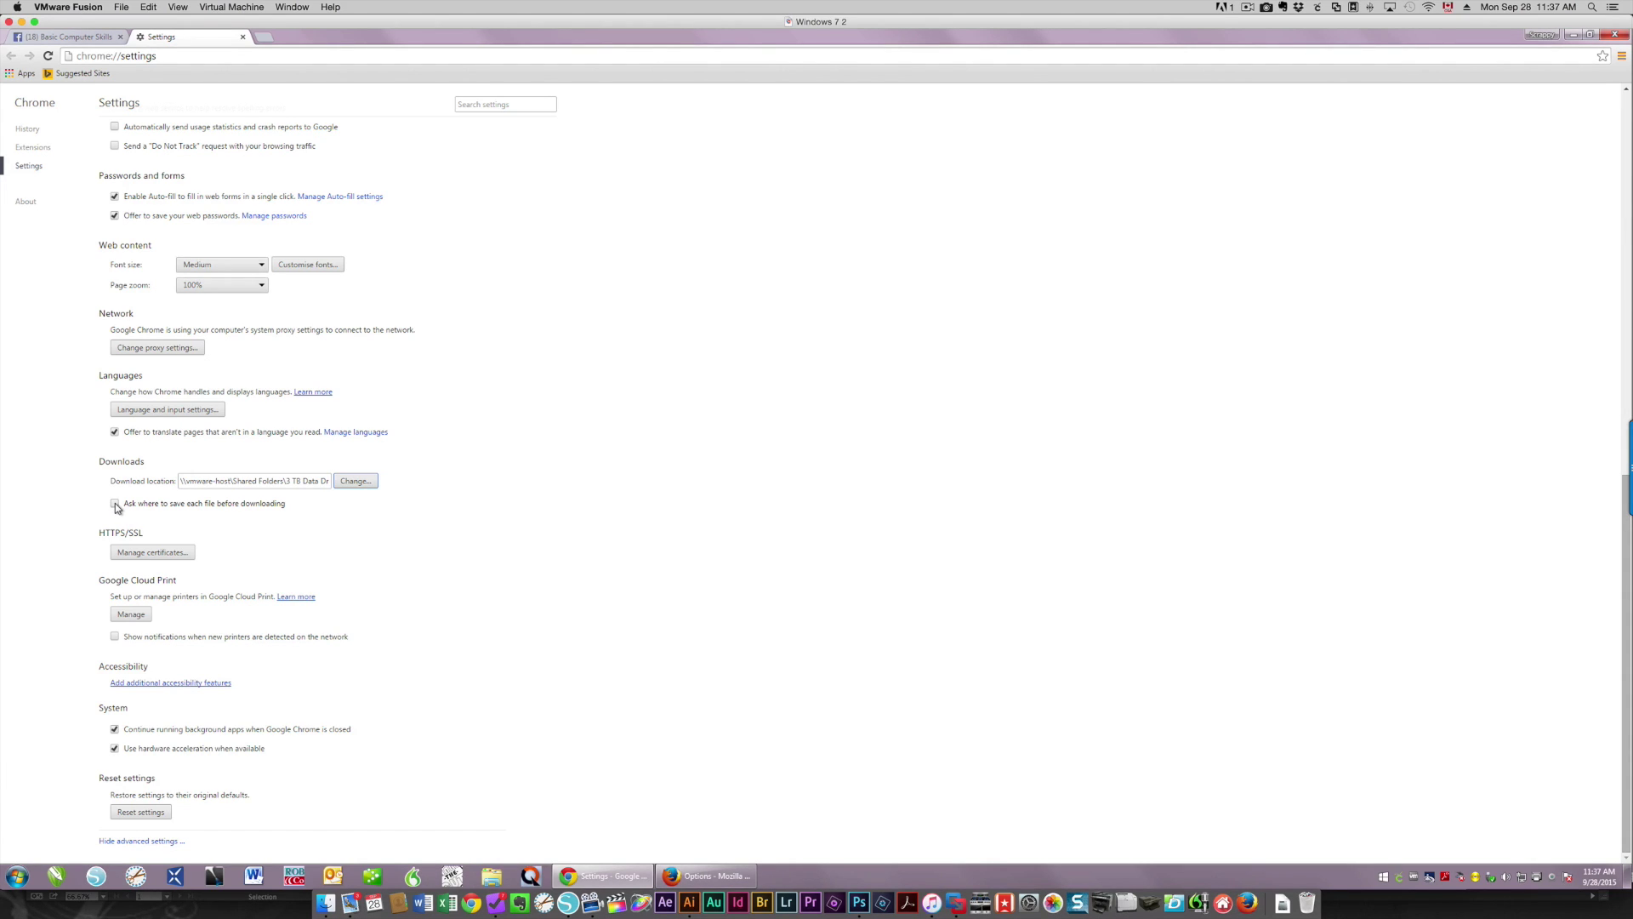
Step: Scroll around the Downloads settings to review the ask-where-to-save option
scroll(116, 507, up, 1)
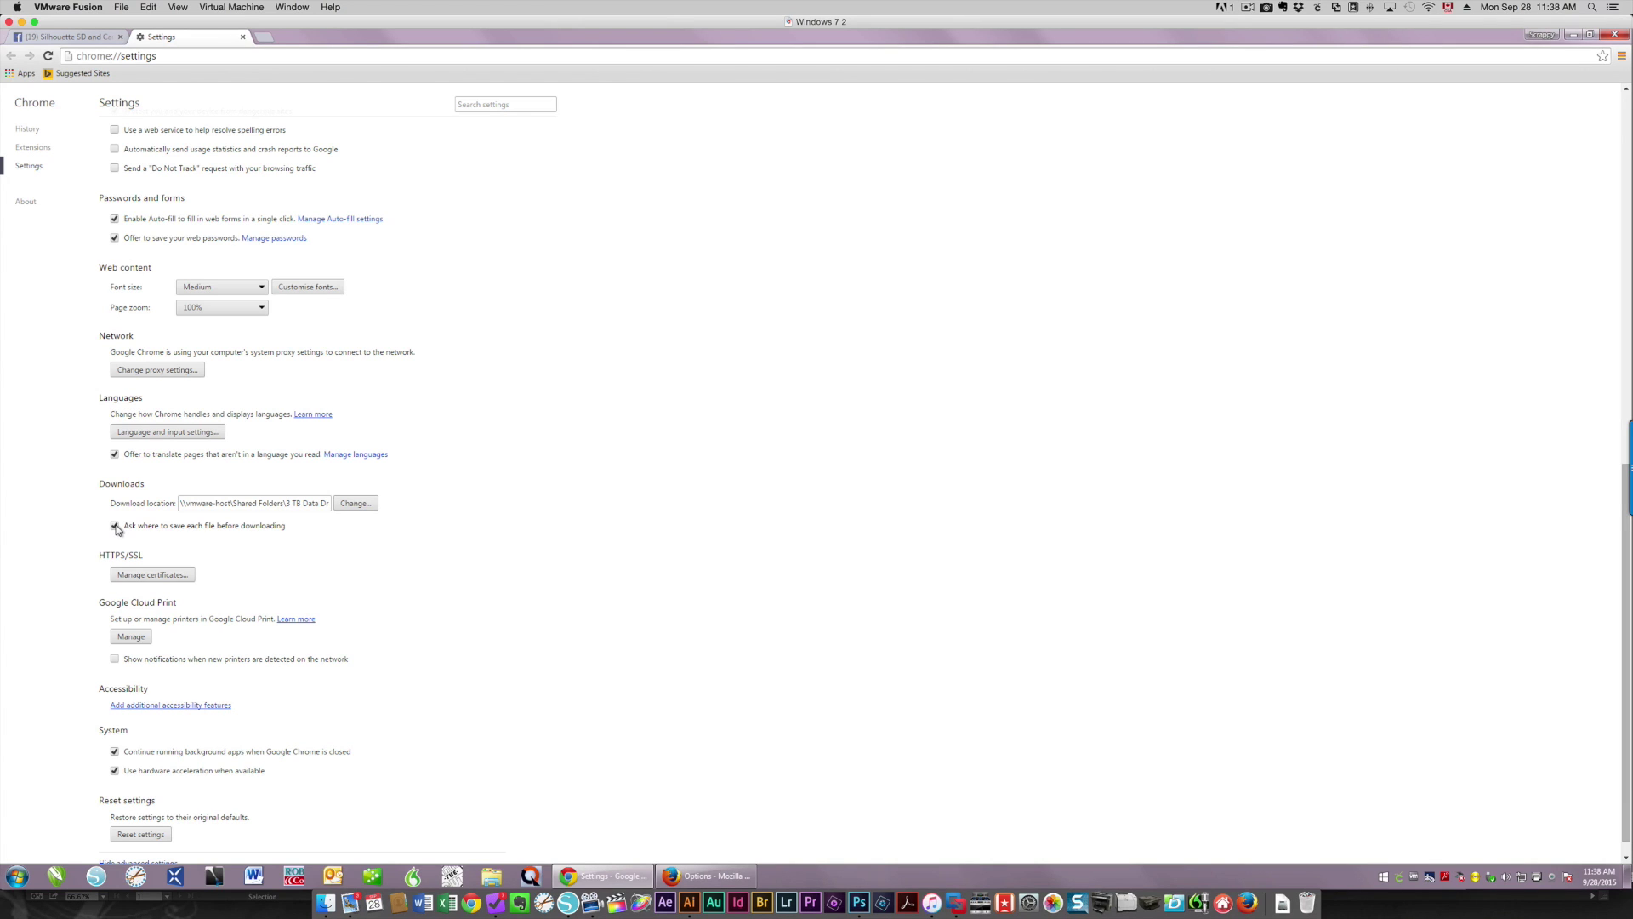
scroll(563, 542, down, 1)
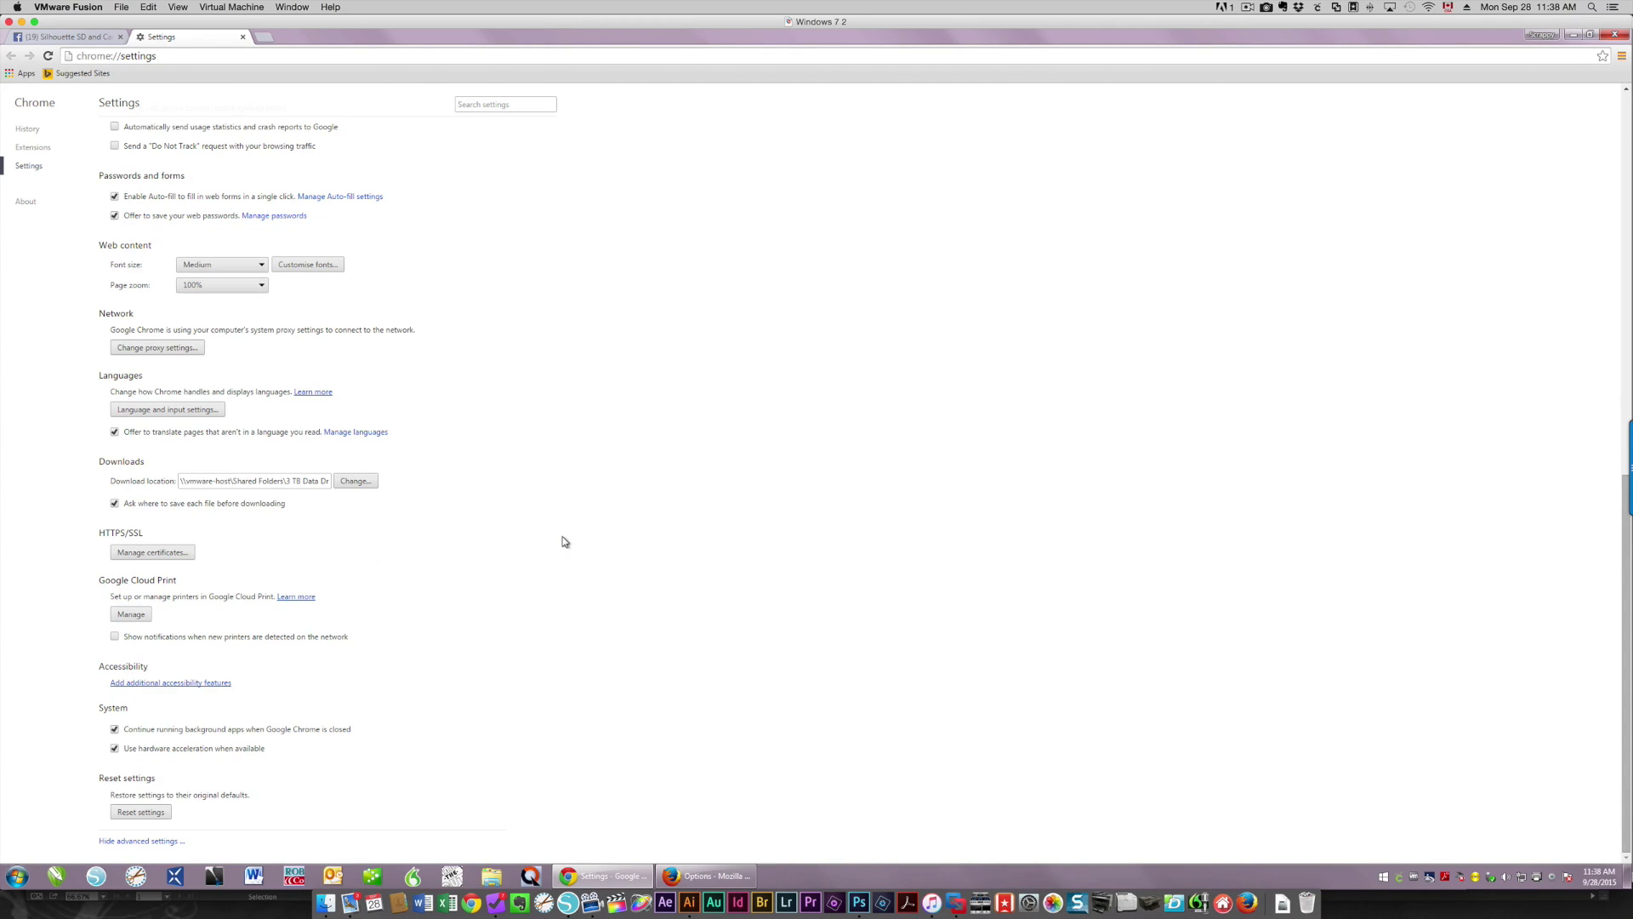
scroll(563, 542, up, 15)
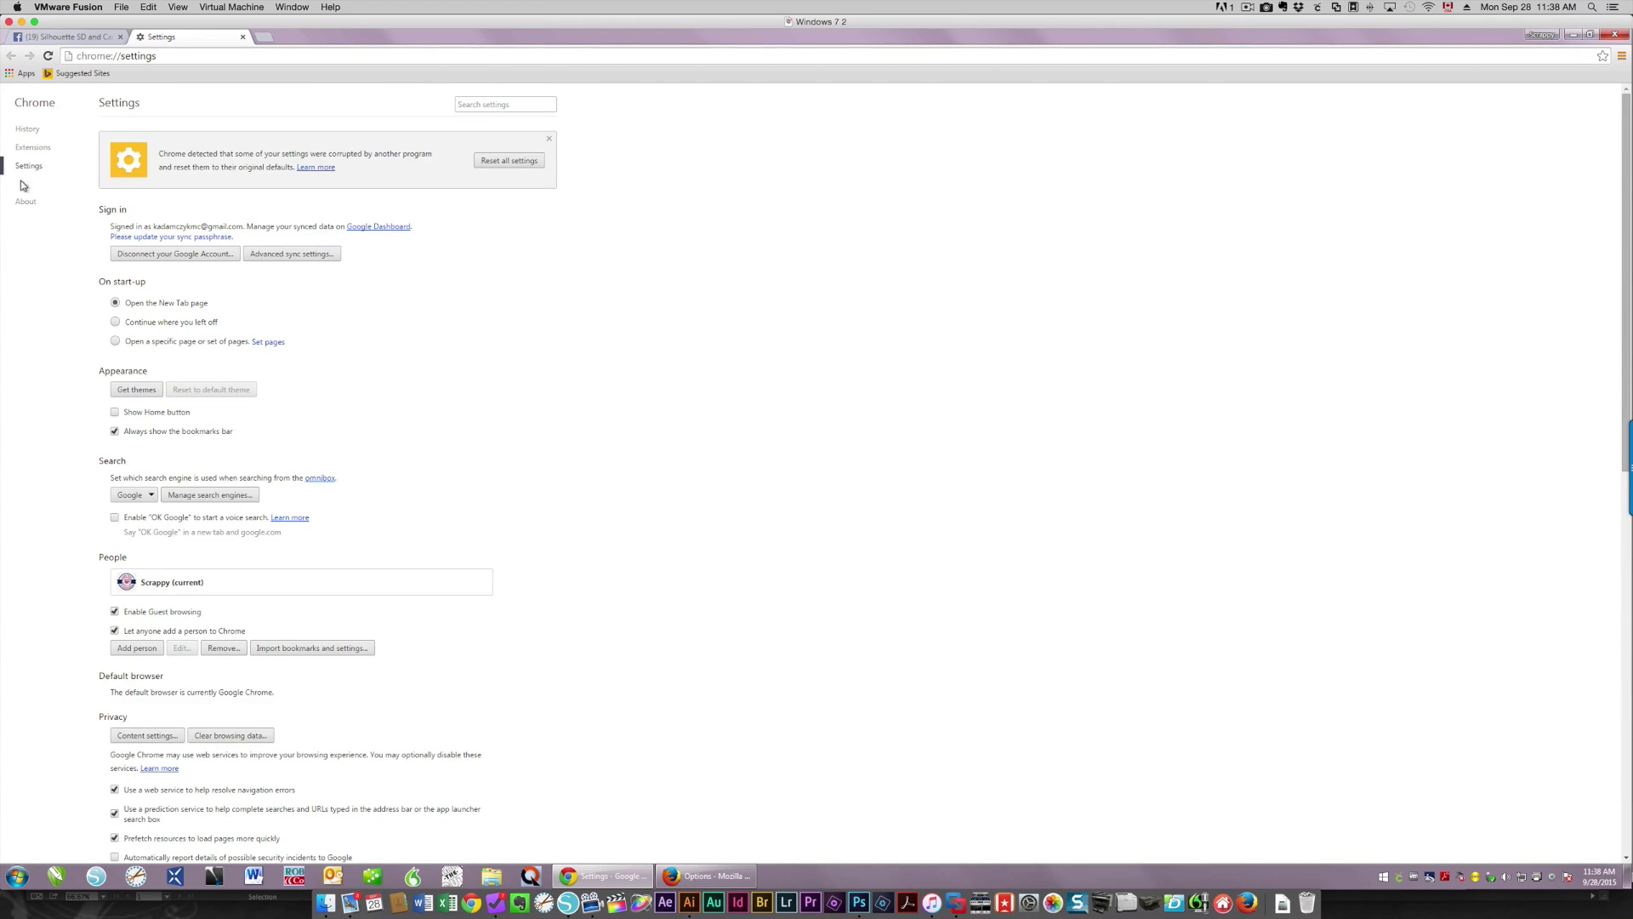
Step: Close Settings and save the Necklace and Bow studio3 file into the Downloads folder
click(240, 39)
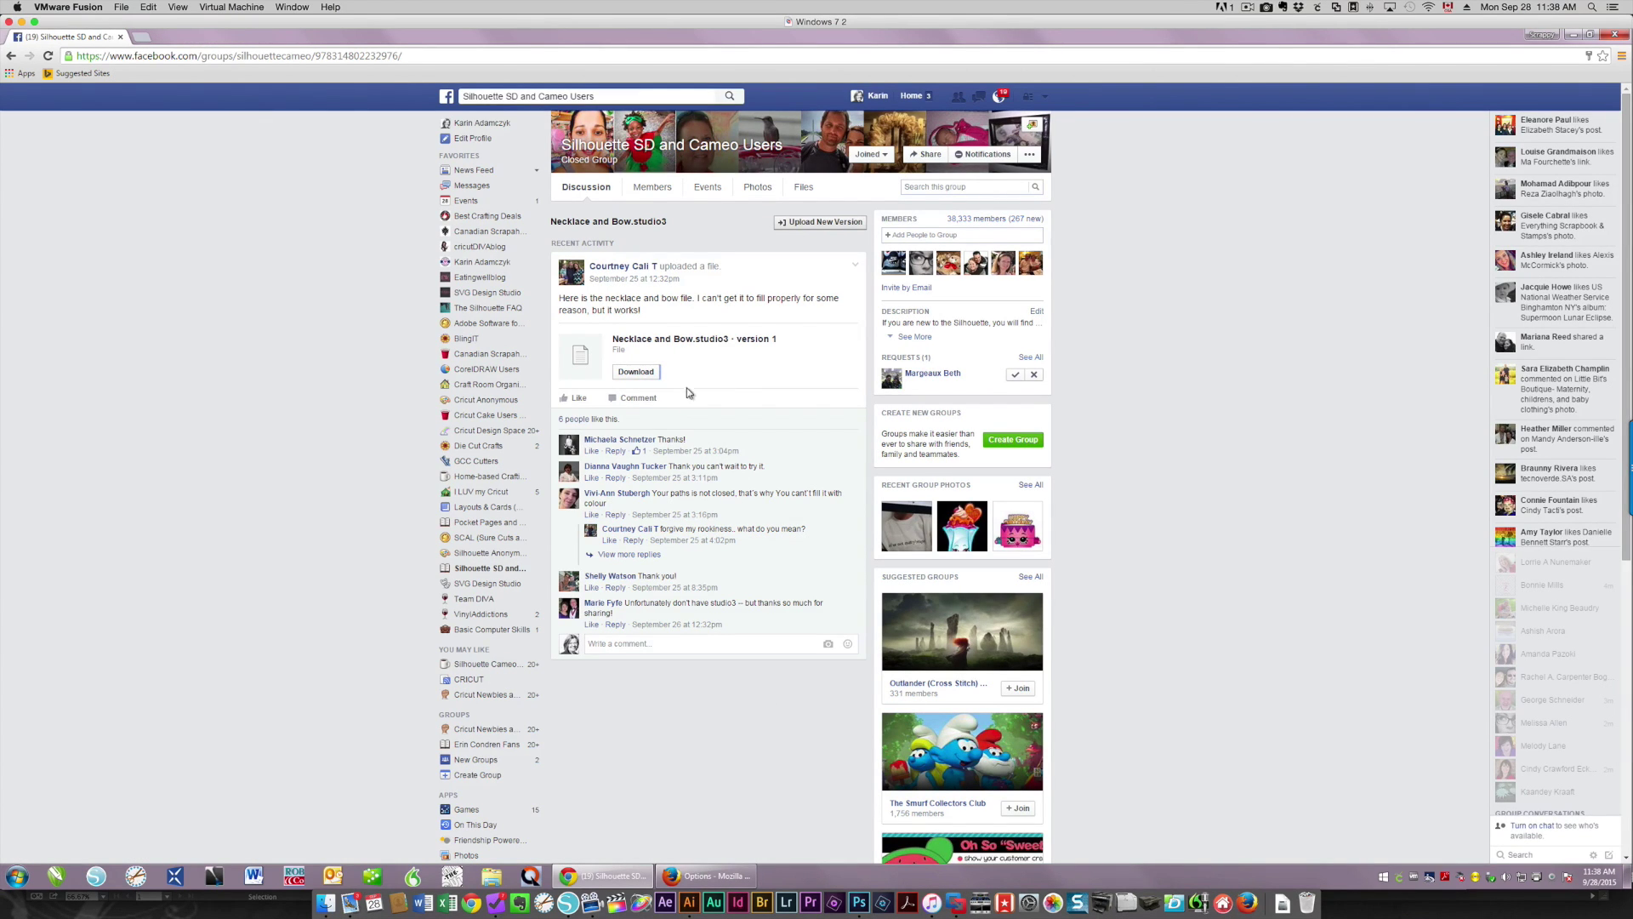
click(647, 376)
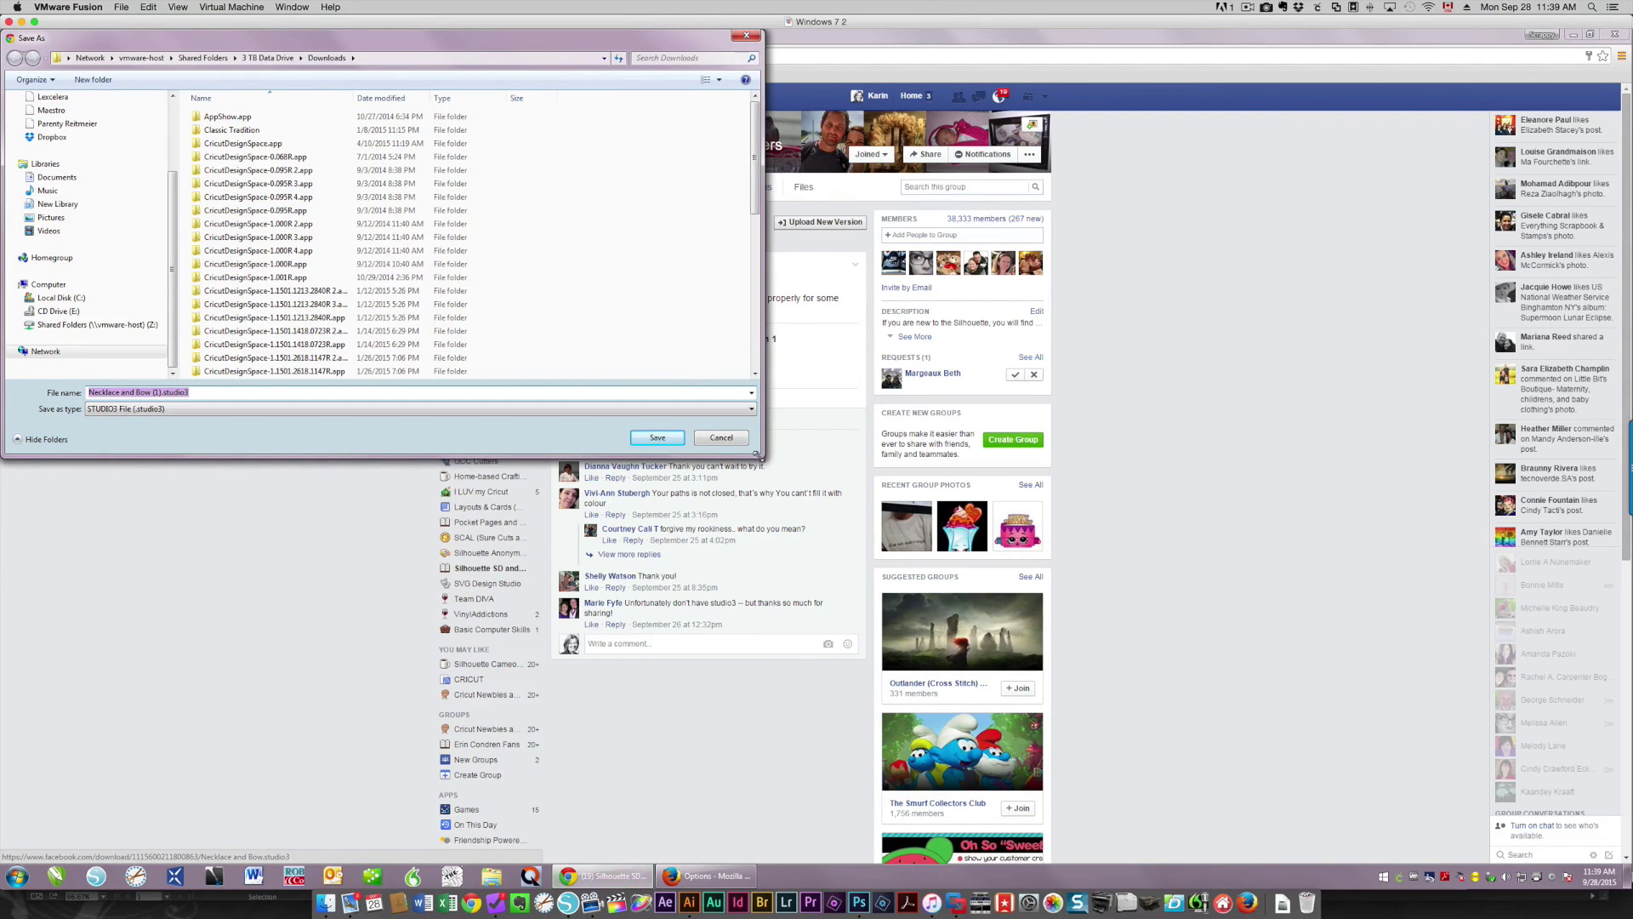
drag(762, 456, 167, 300)
click(51, 284)
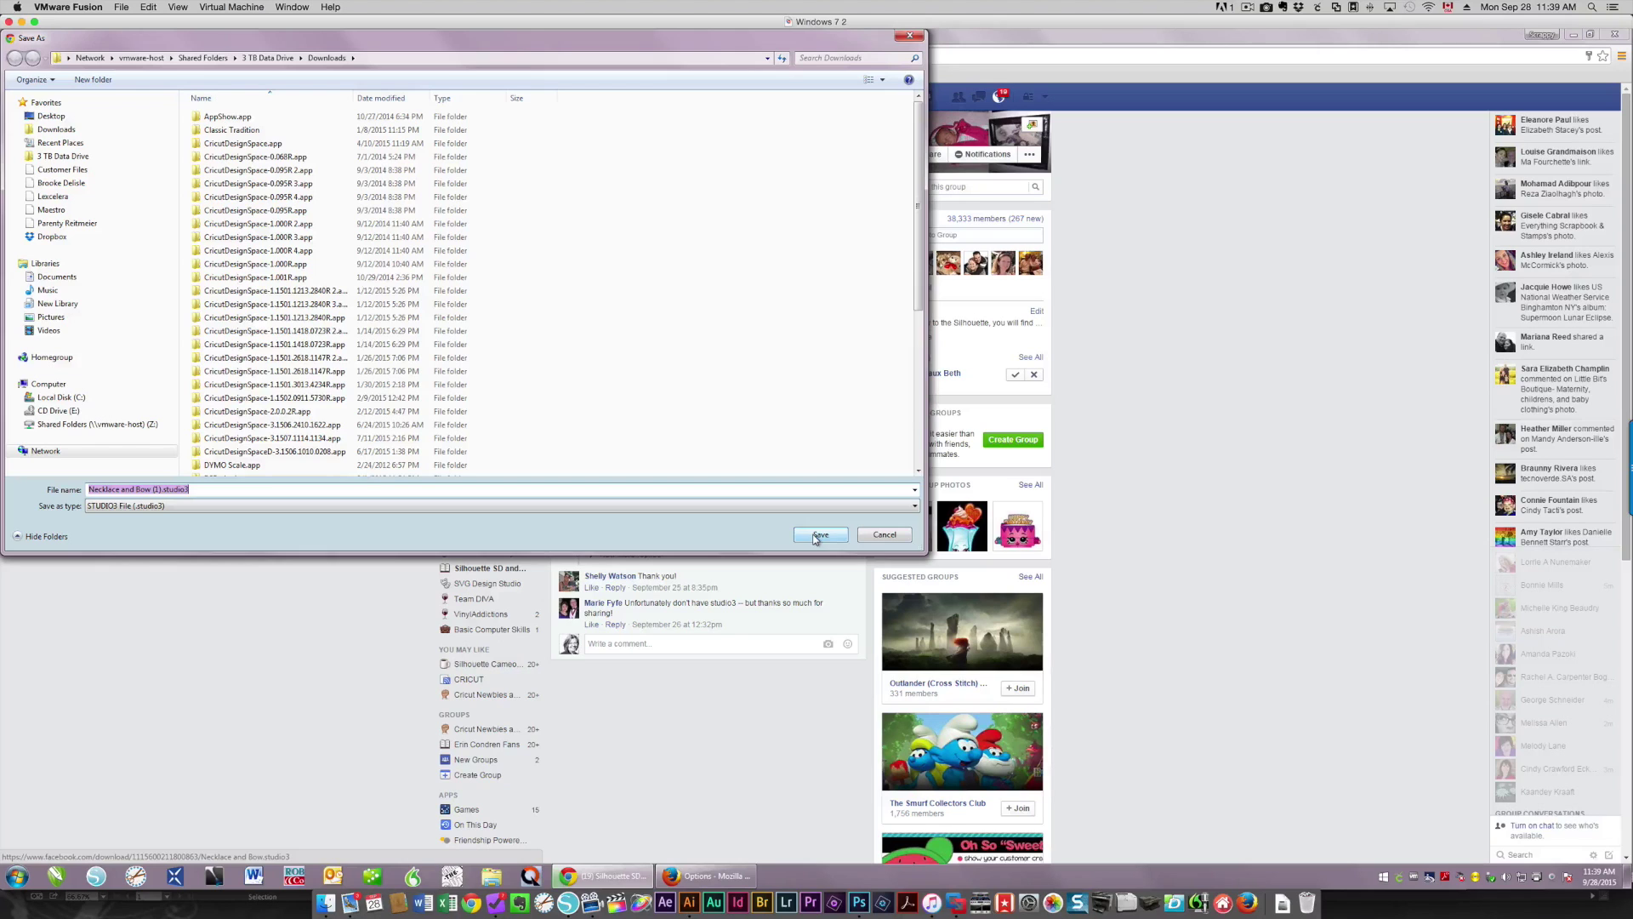
click(885, 535)
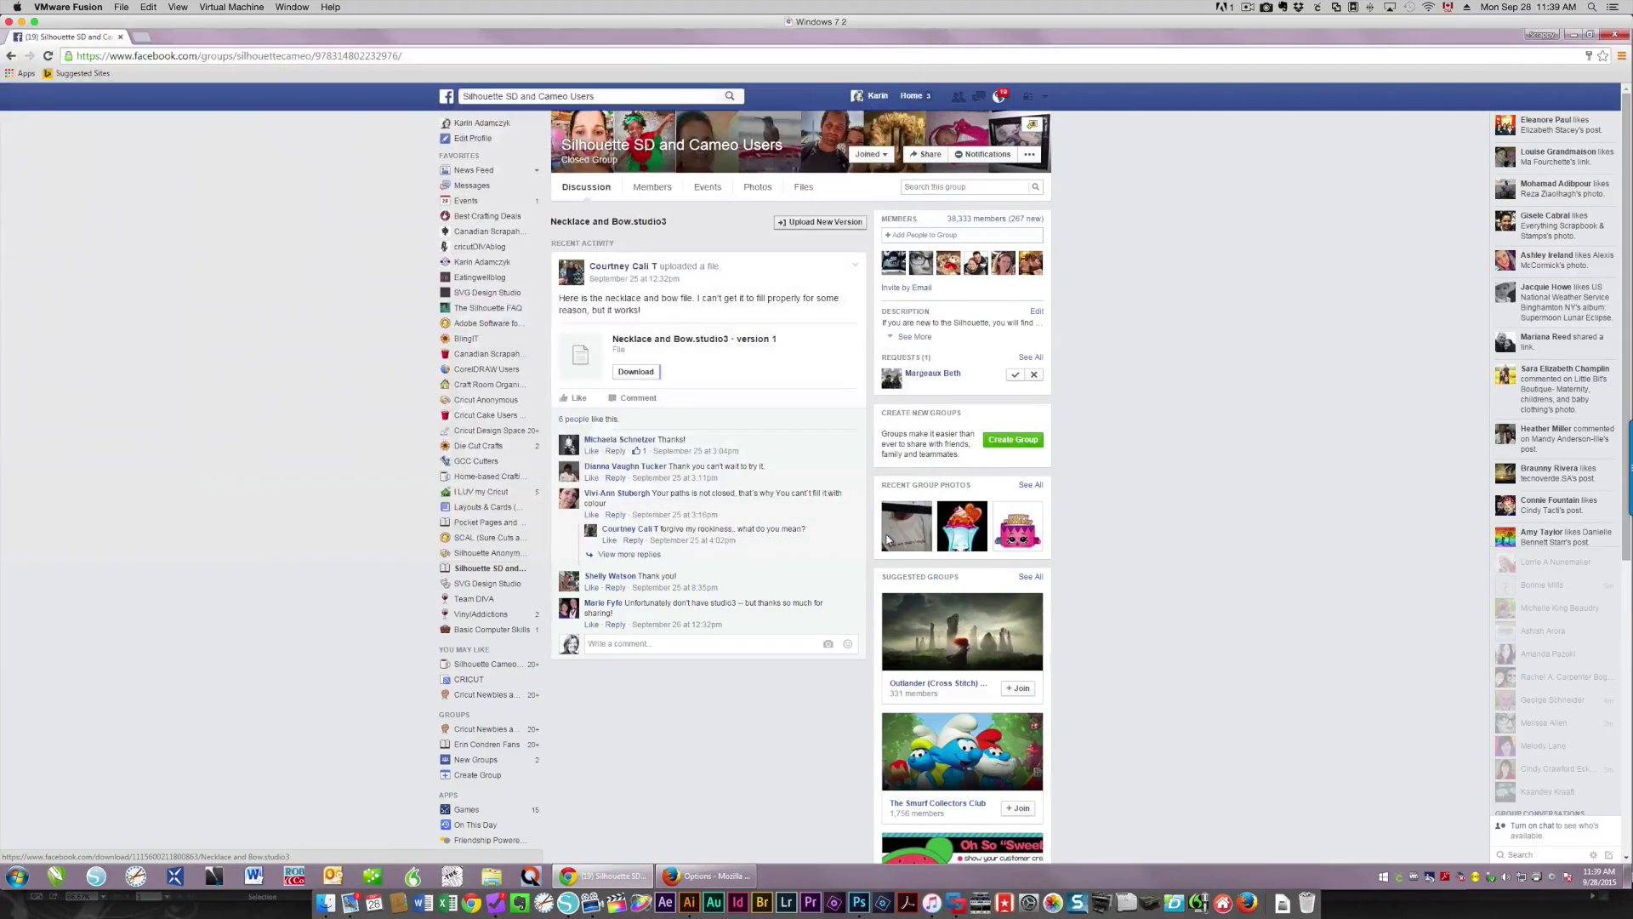
Step: Bring the Firefox window back up and open its Options page
click(604, 875)
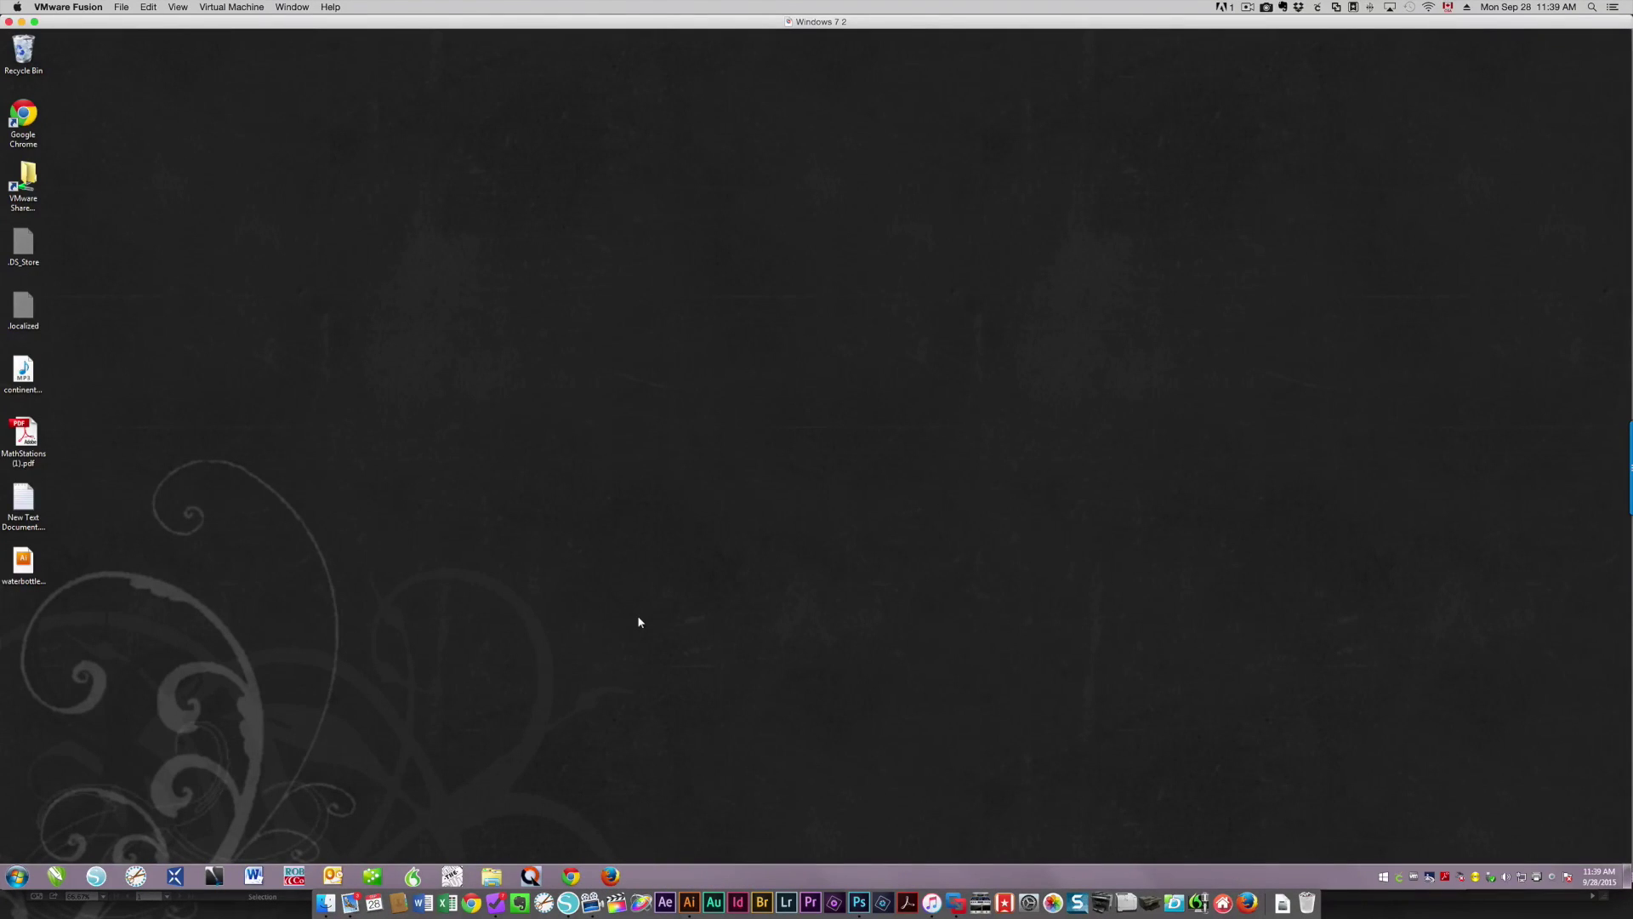
click(609, 875)
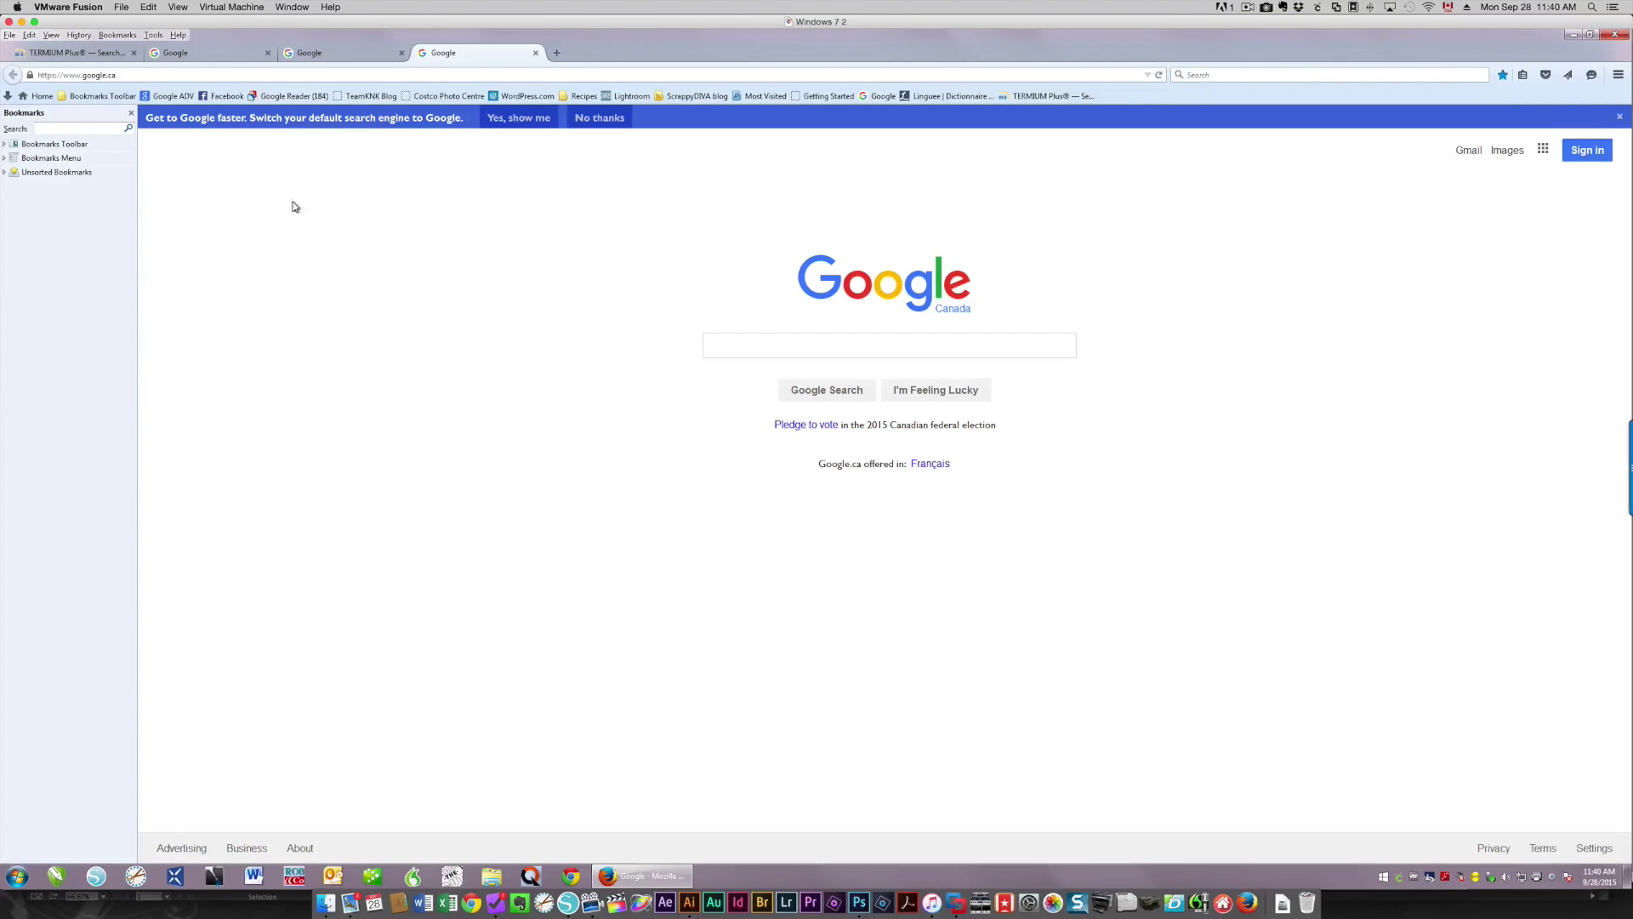
click(158, 37)
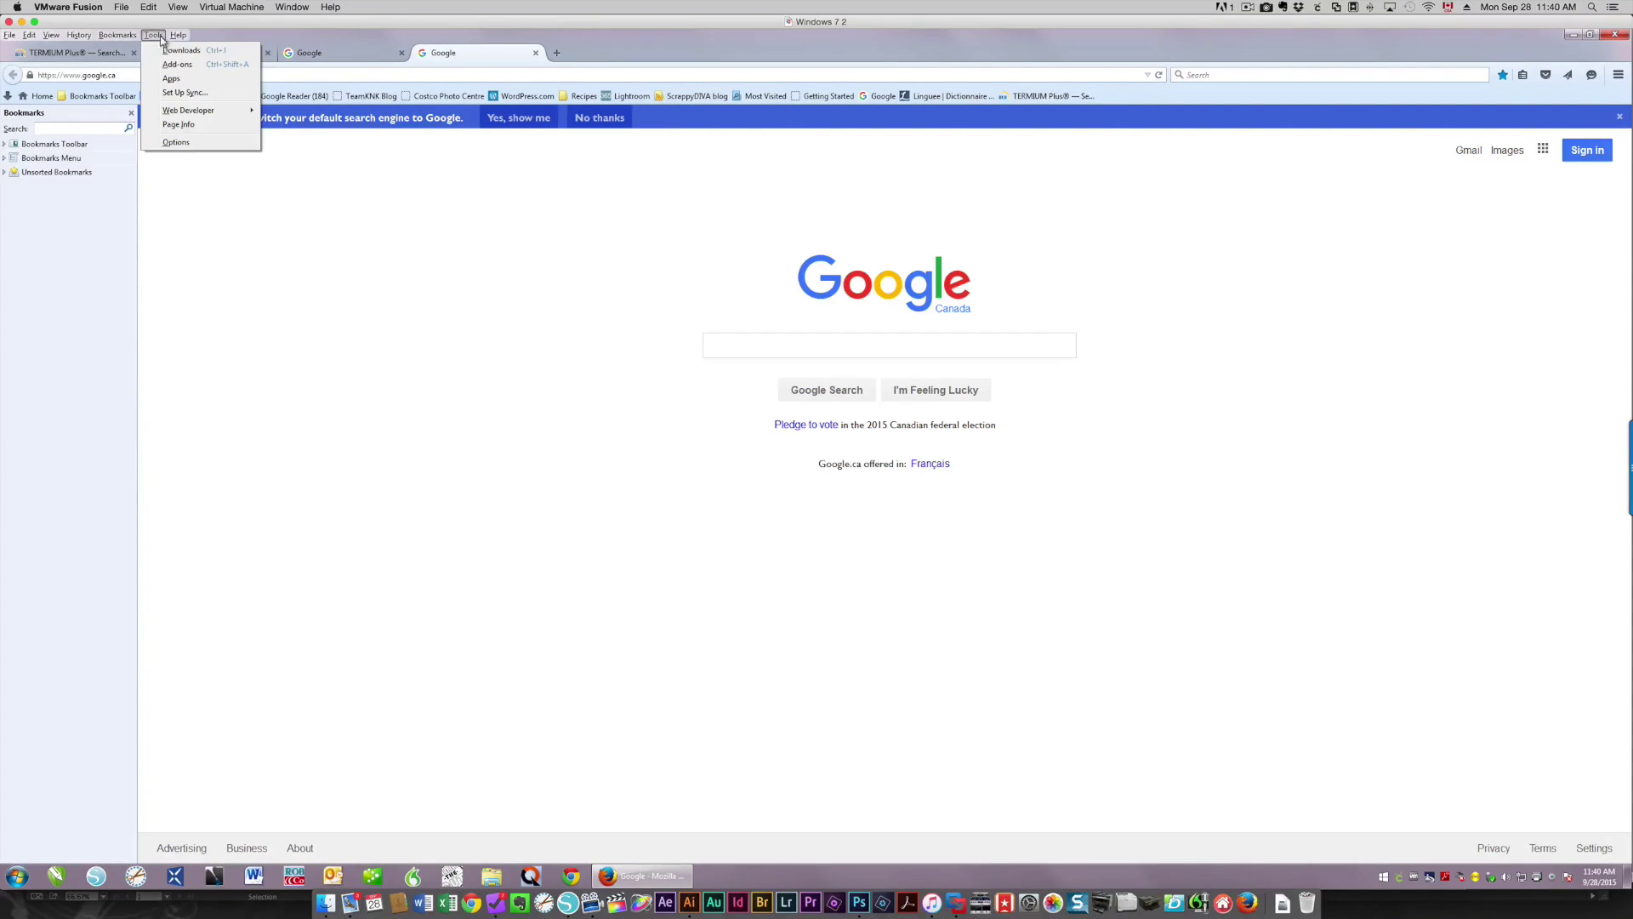
click(188, 147)
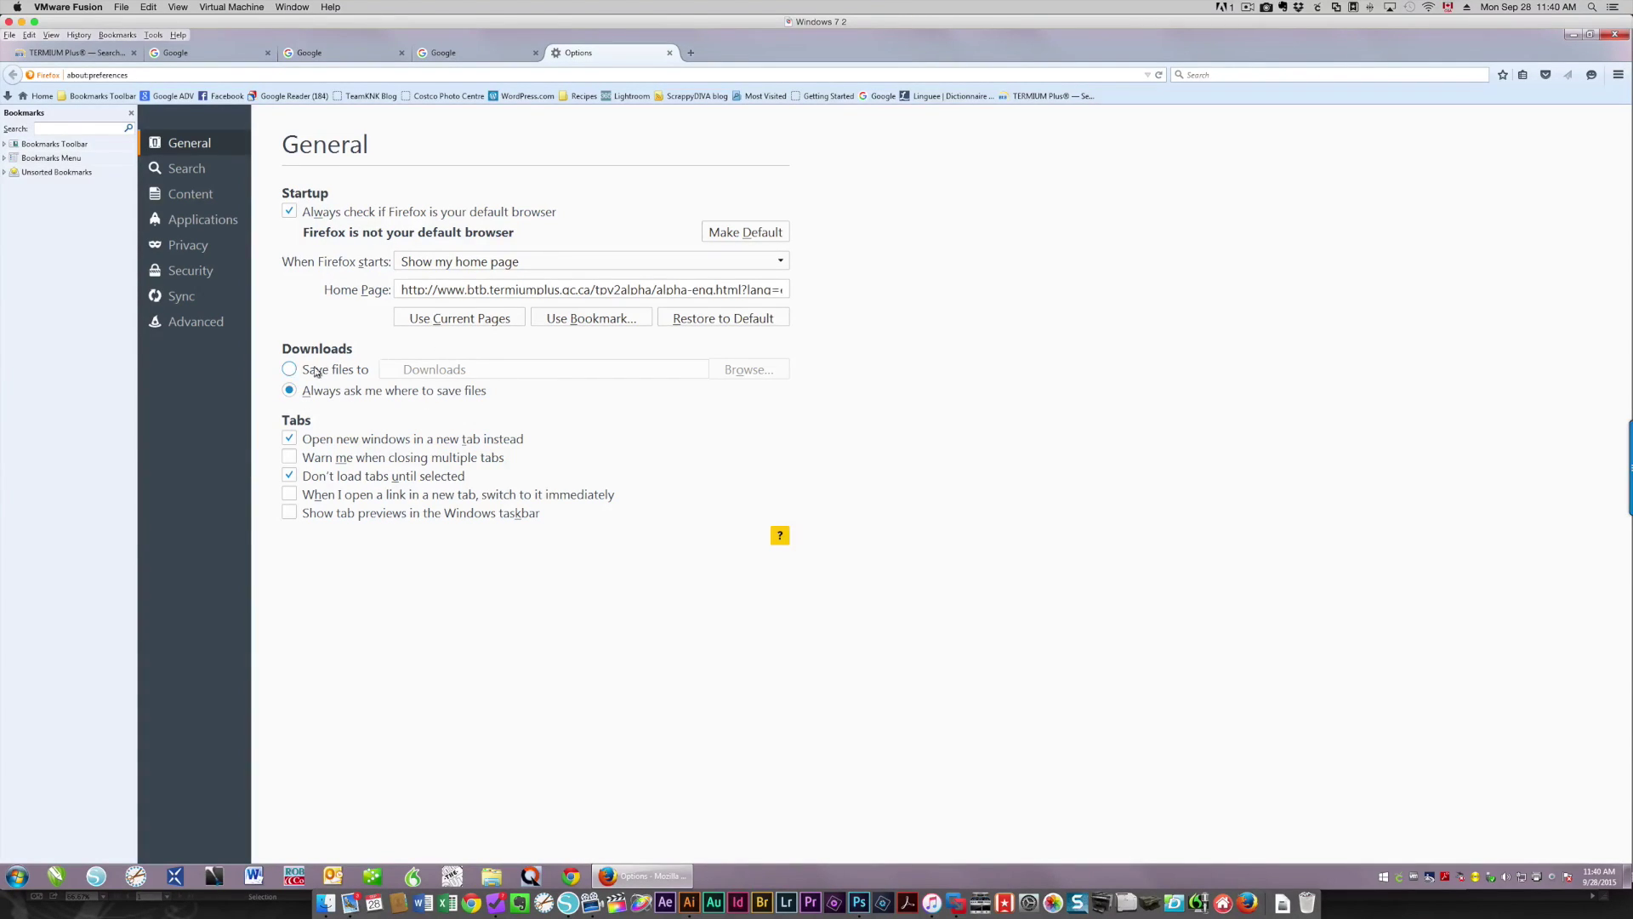
Step: Cancel a fixed-folder browse, keep 'Always ask me where to save files', and close Firefox
click(289, 369)
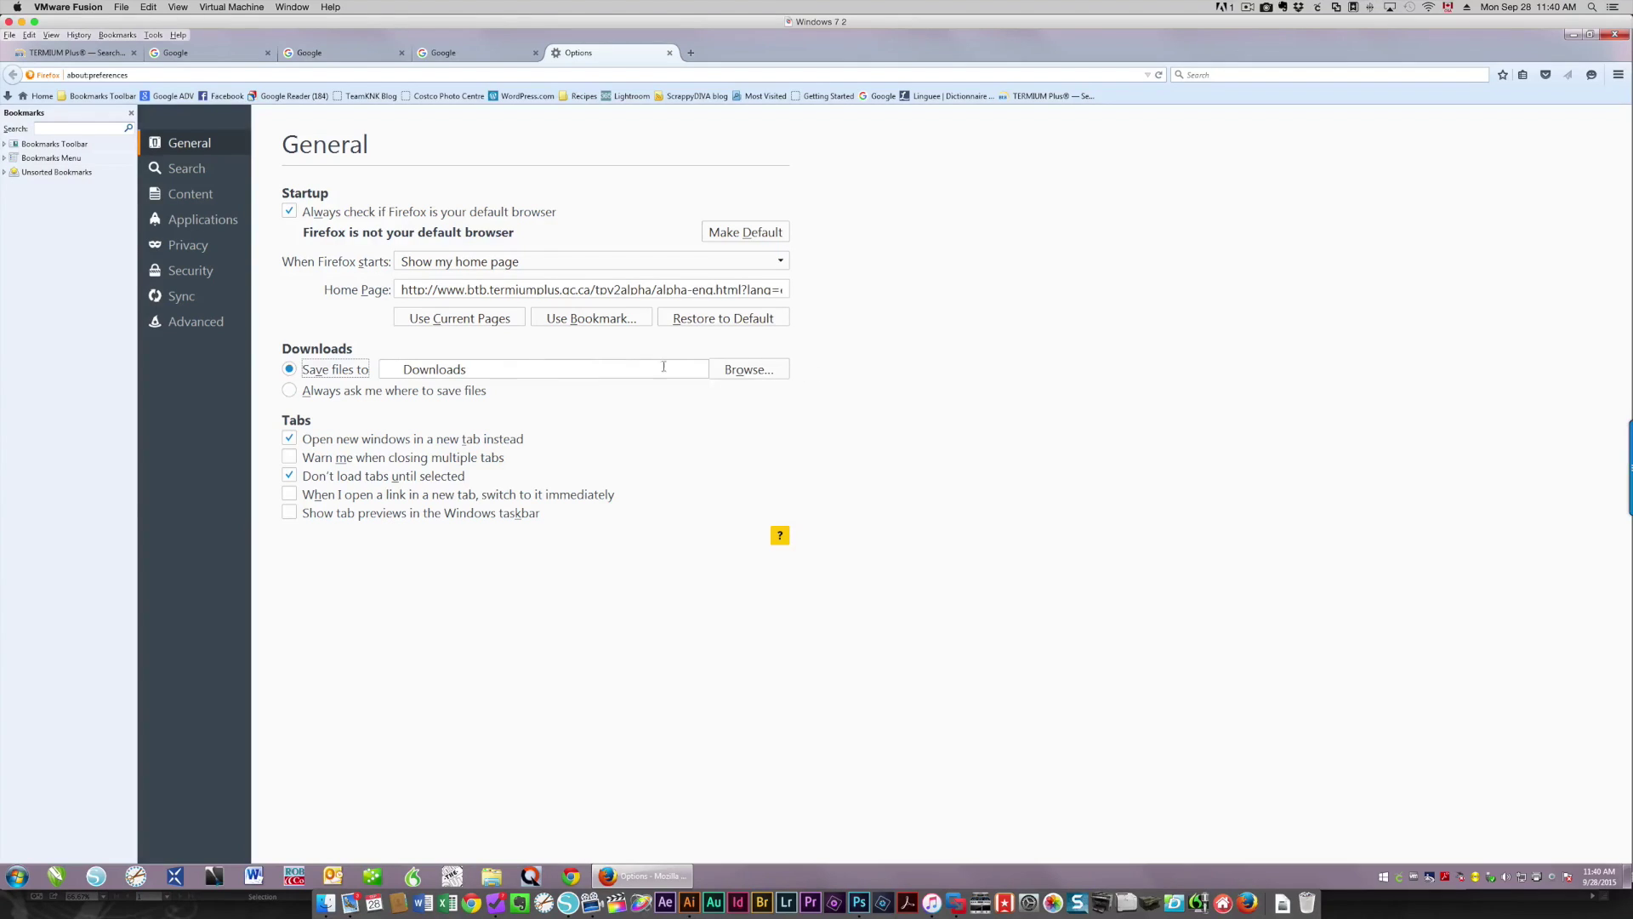
click(748, 370)
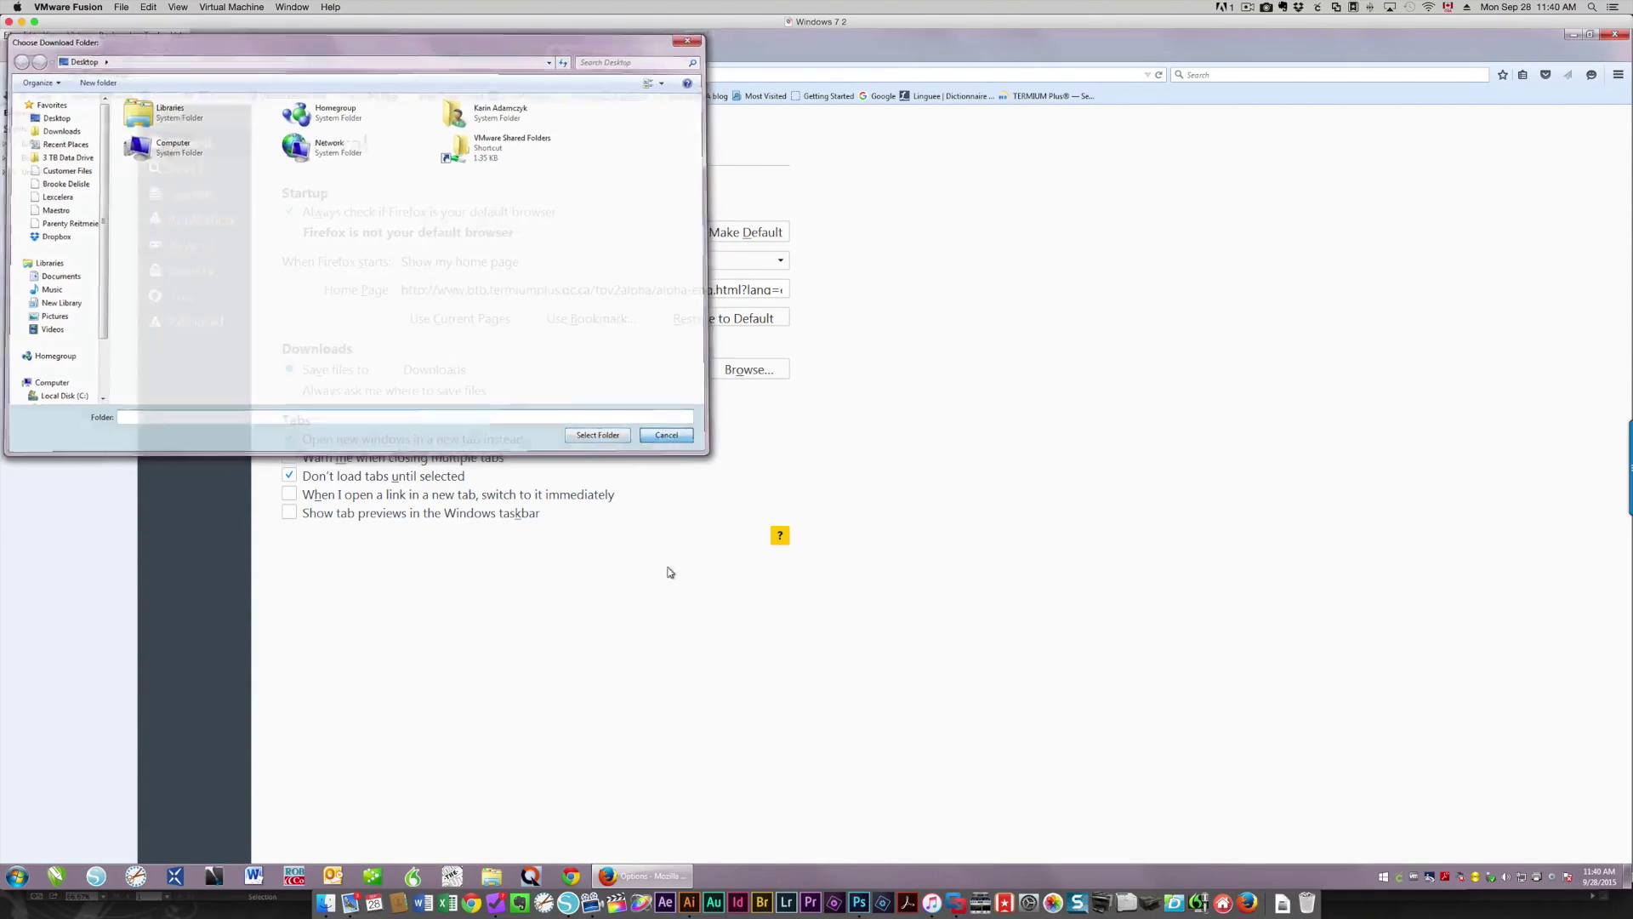
click(671, 438)
click(290, 391)
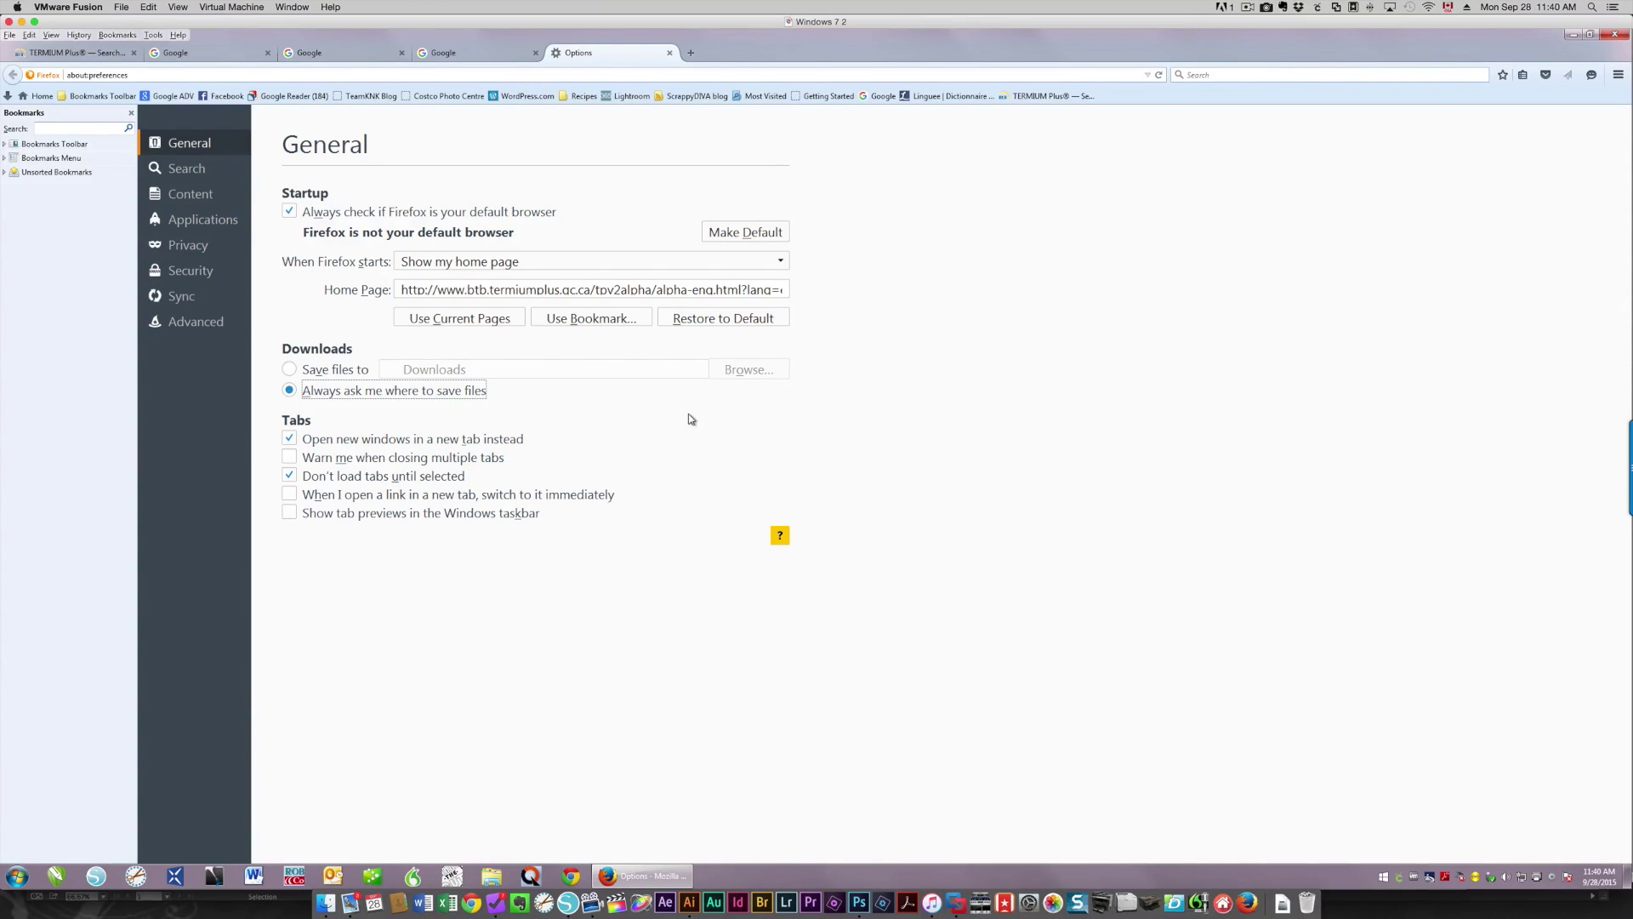
click(1616, 37)
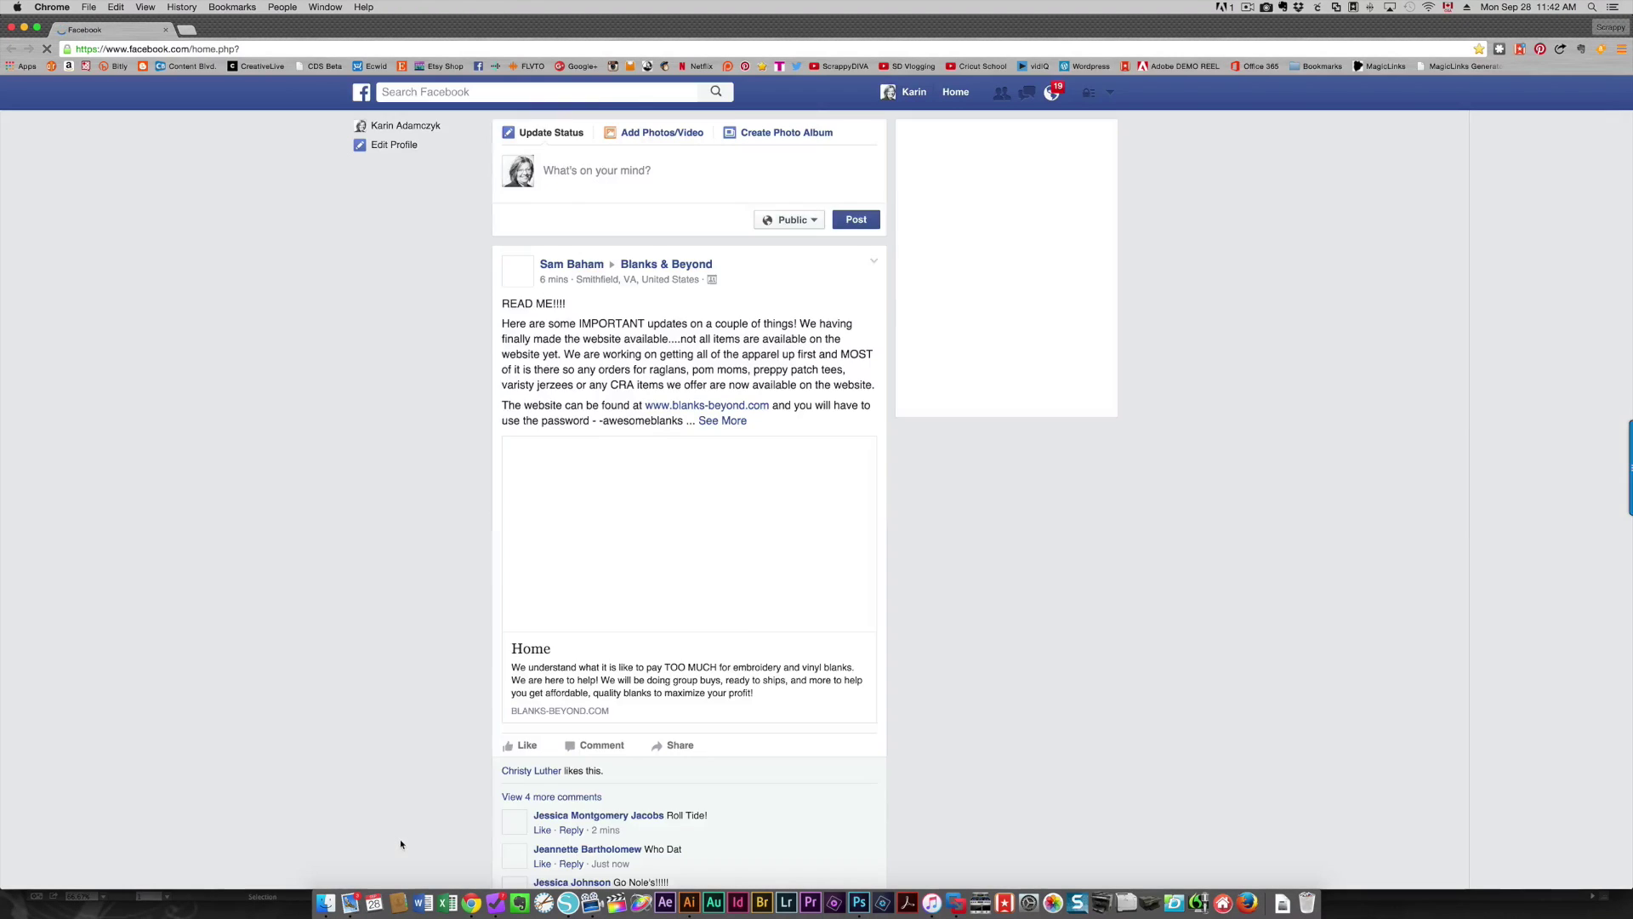
click(51, 9)
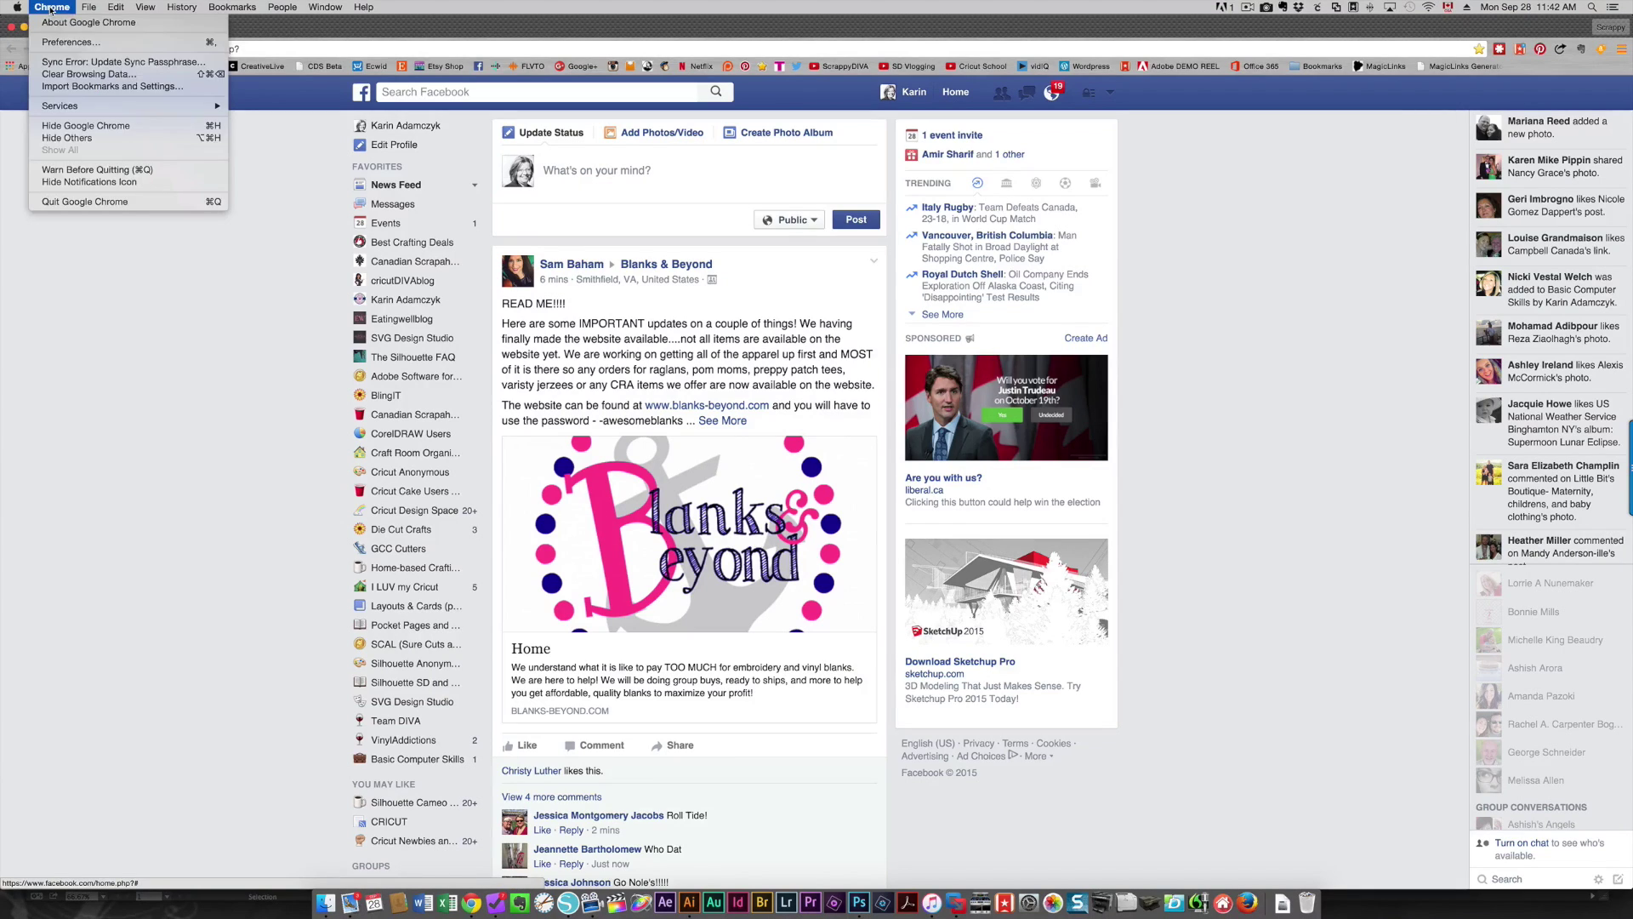
click(66, 45)
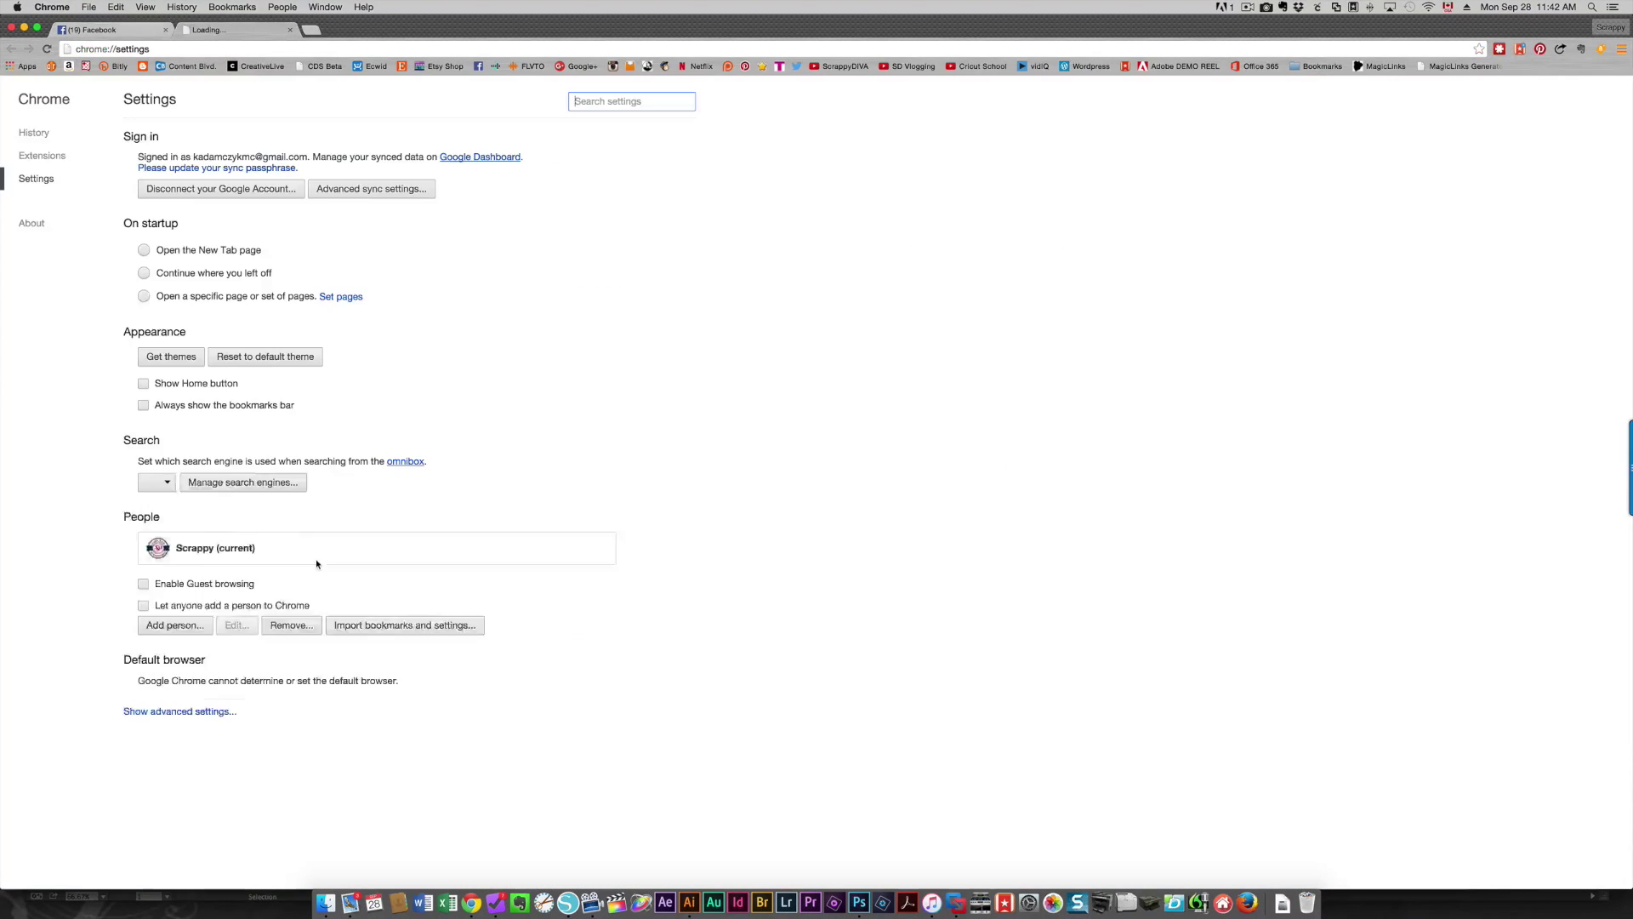
click(169, 752)
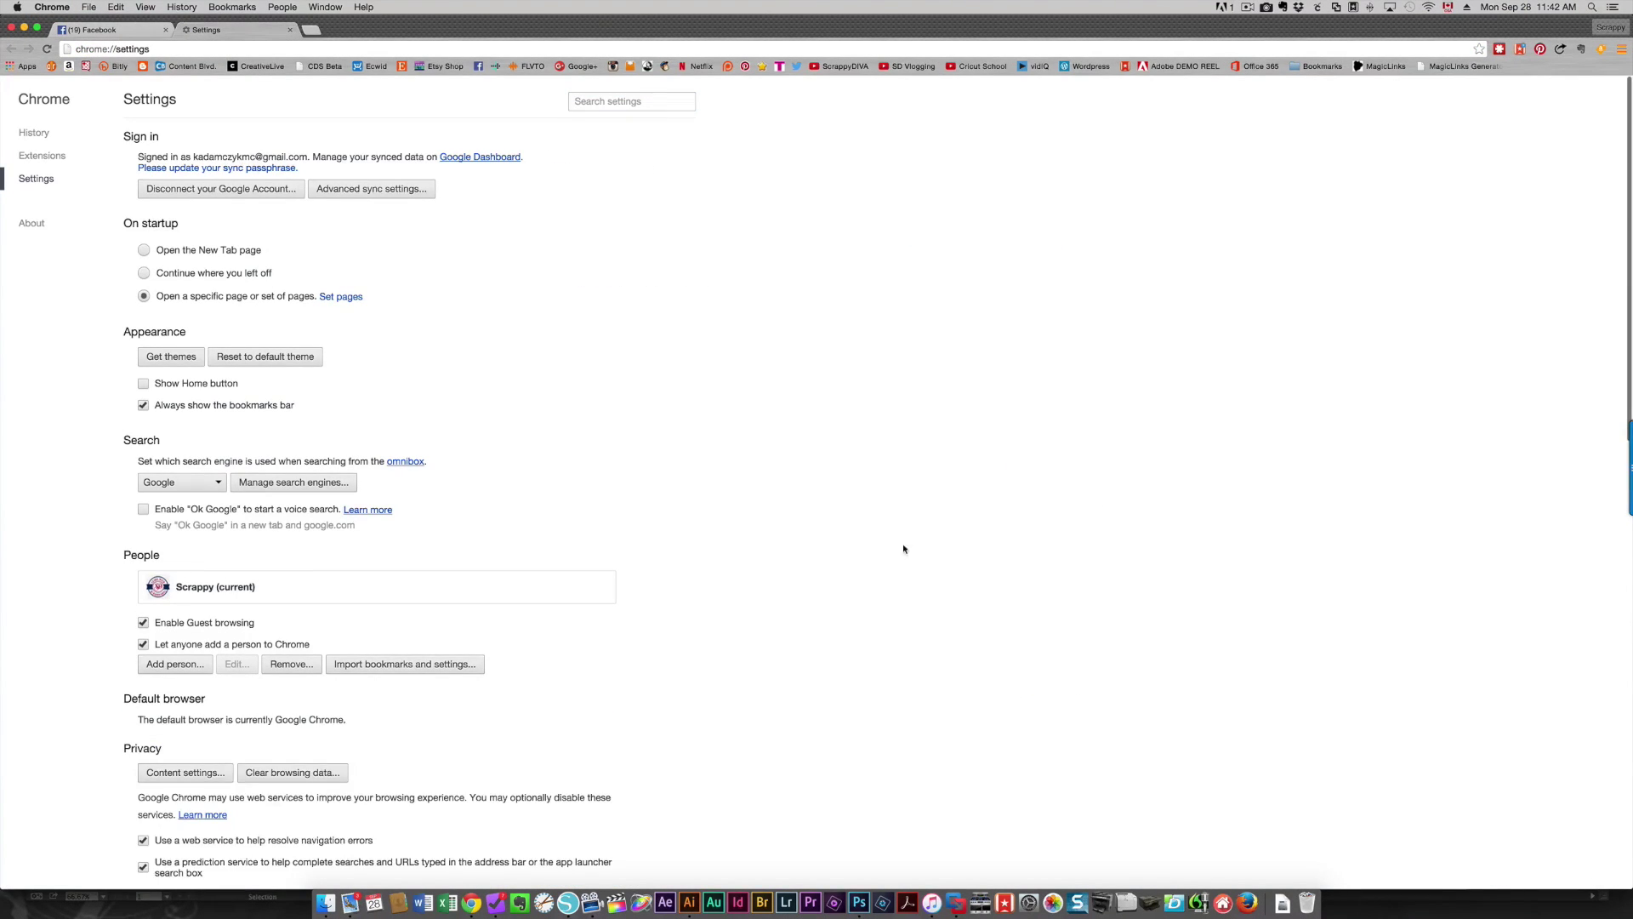
scroll(859, 521, down, 10)
scroll(900, 407, down, 5)
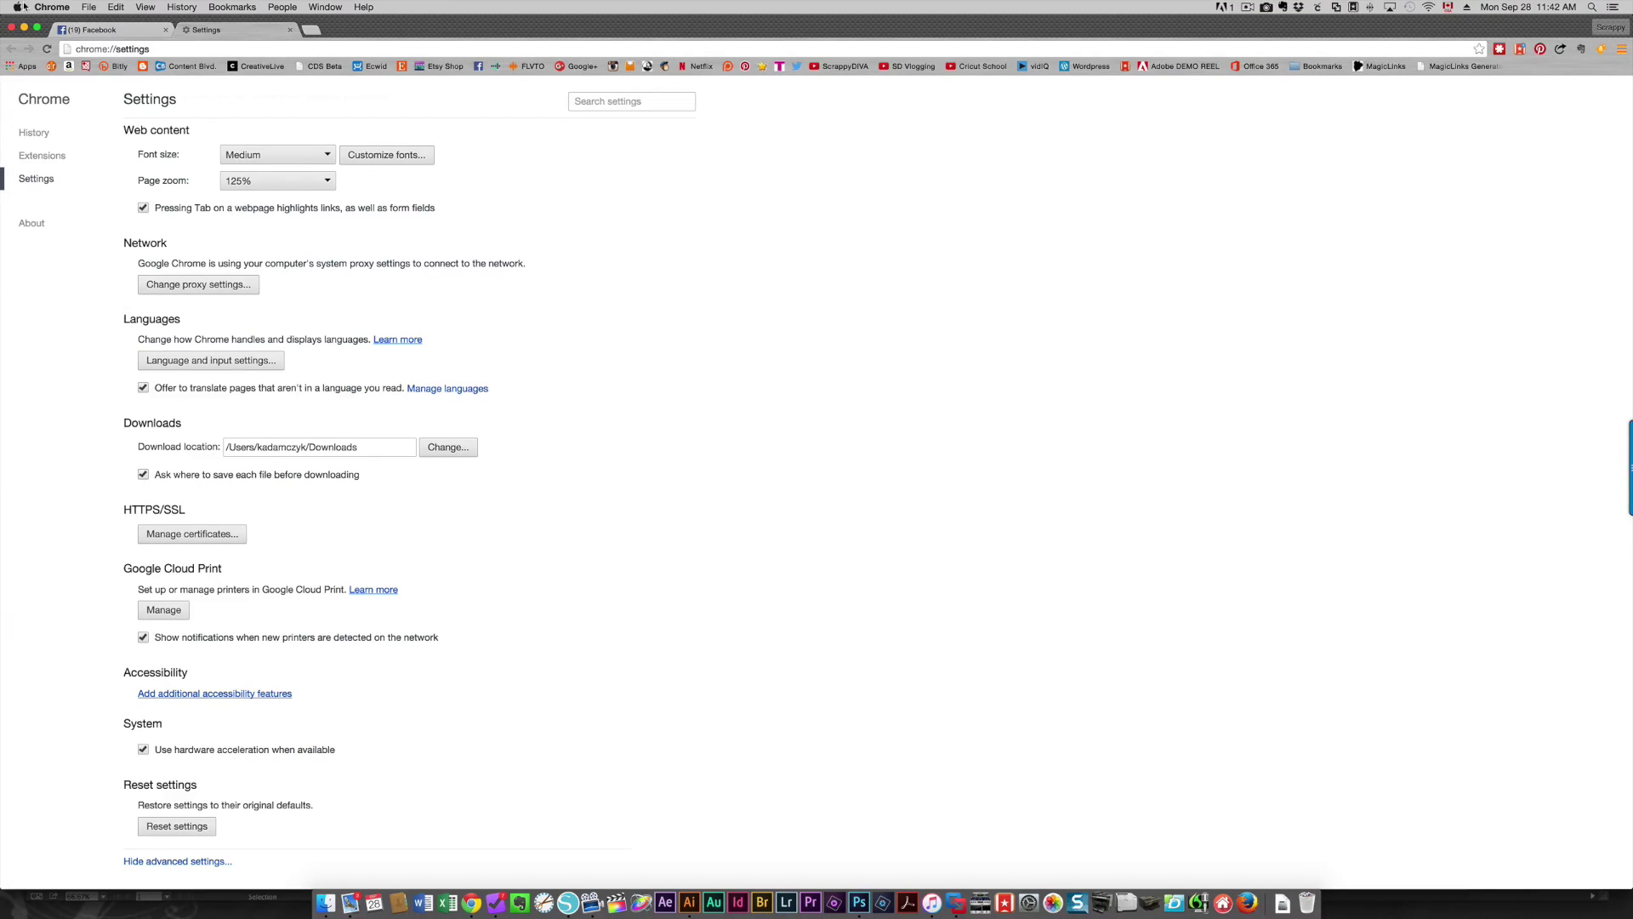
click(52, 7)
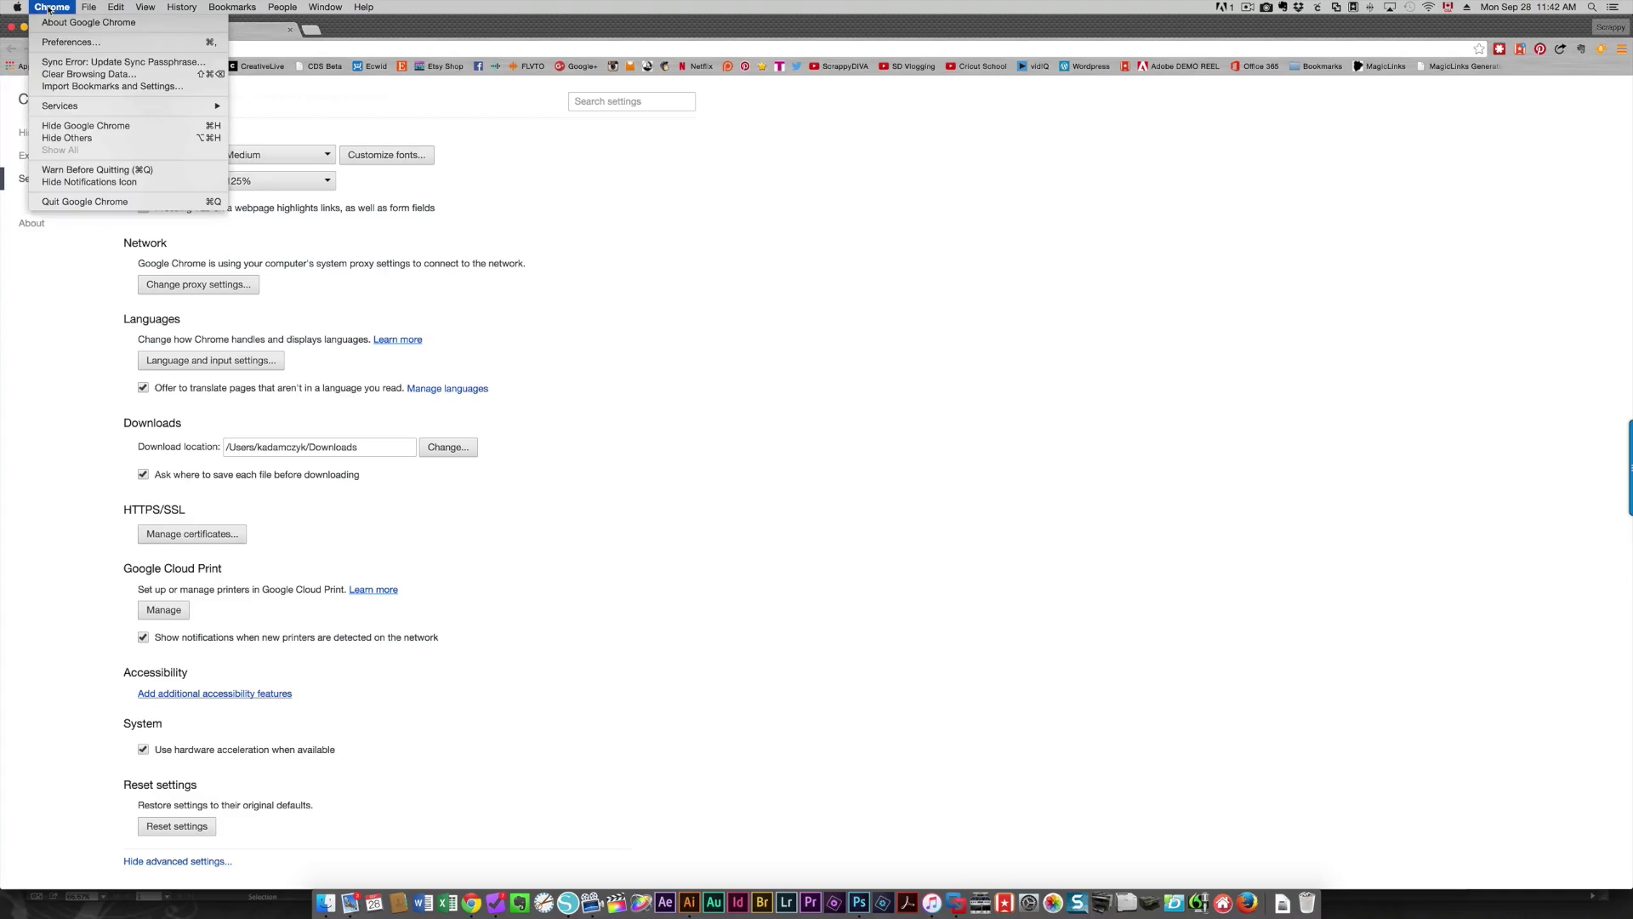
Step: Quit Chrome, launch Firefox and dismiss the default-browser prompt
click(63, 202)
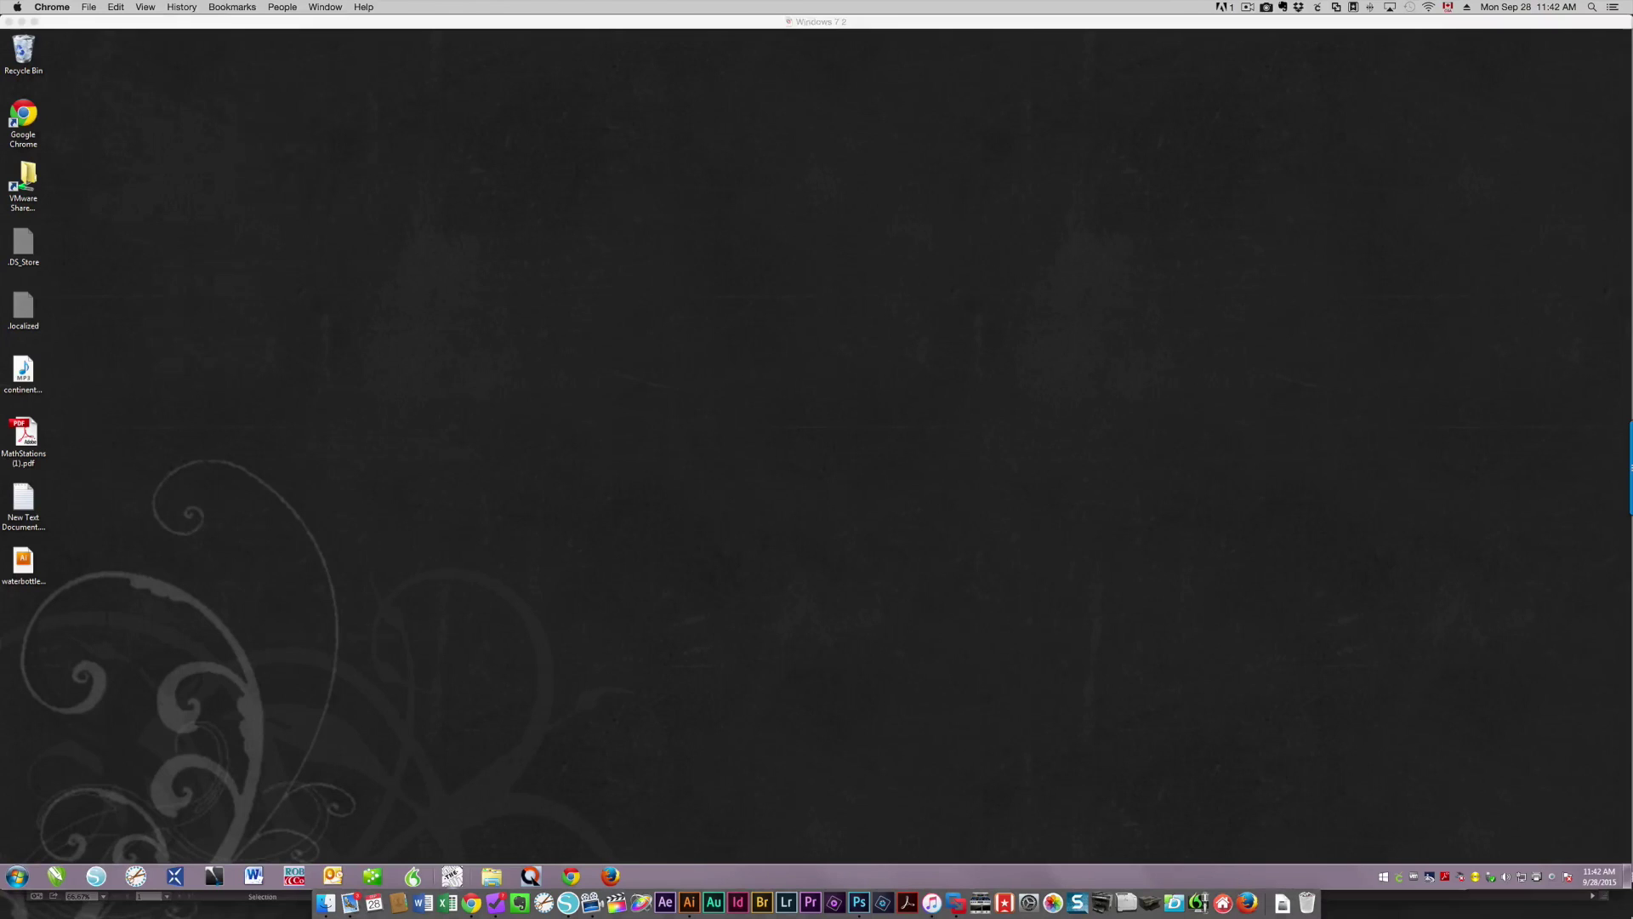
click(1243, 911)
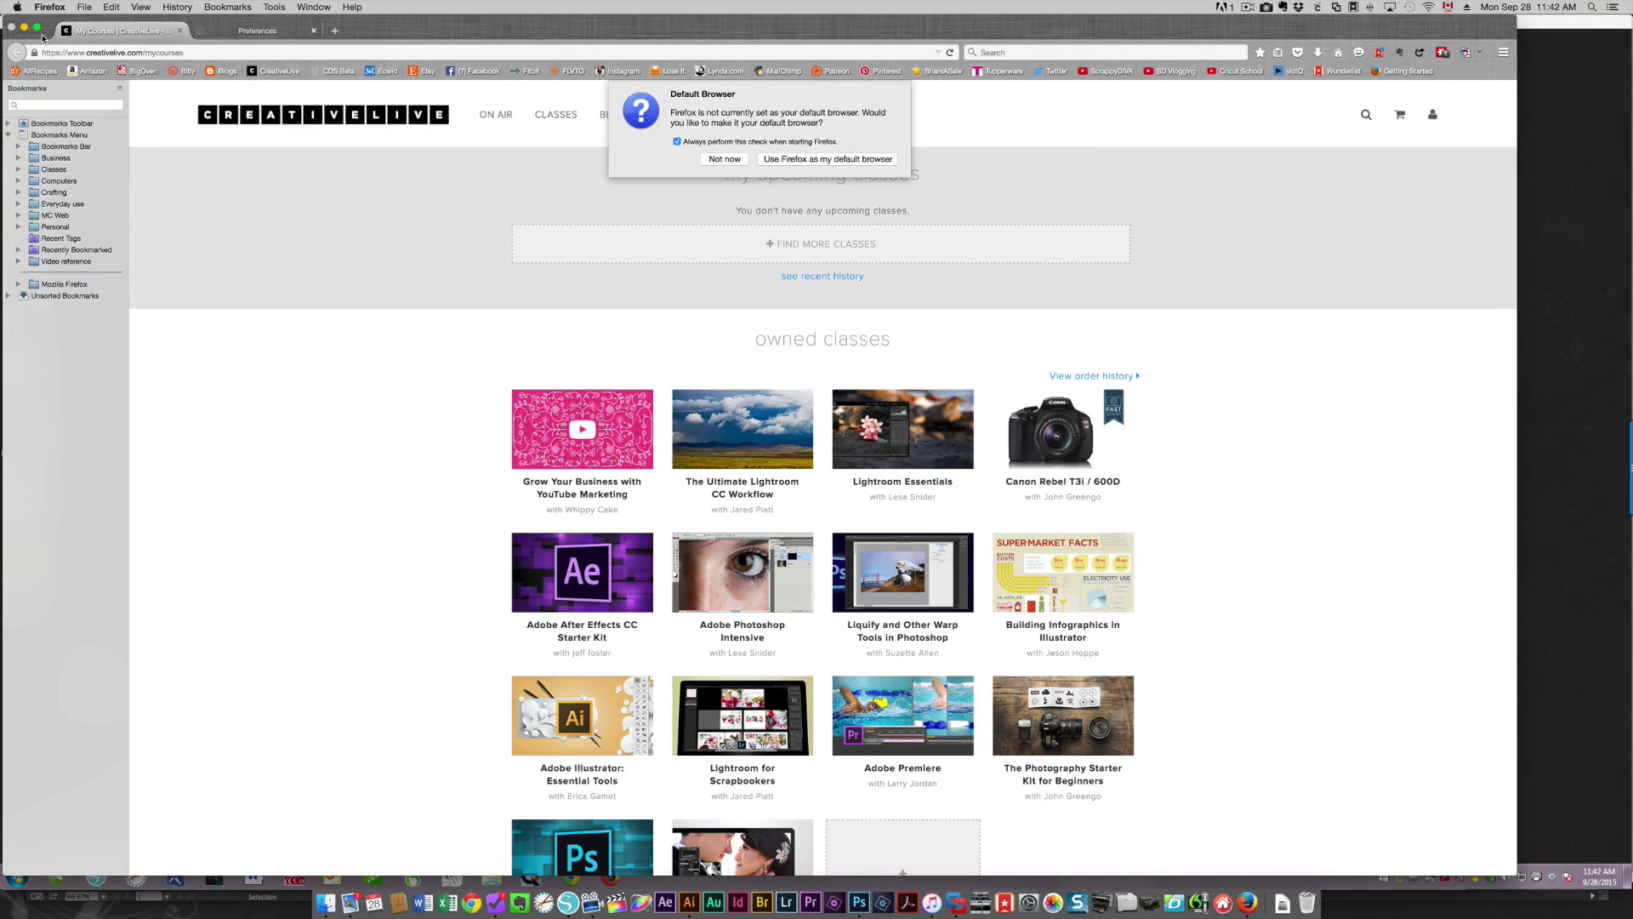
click(722, 159)
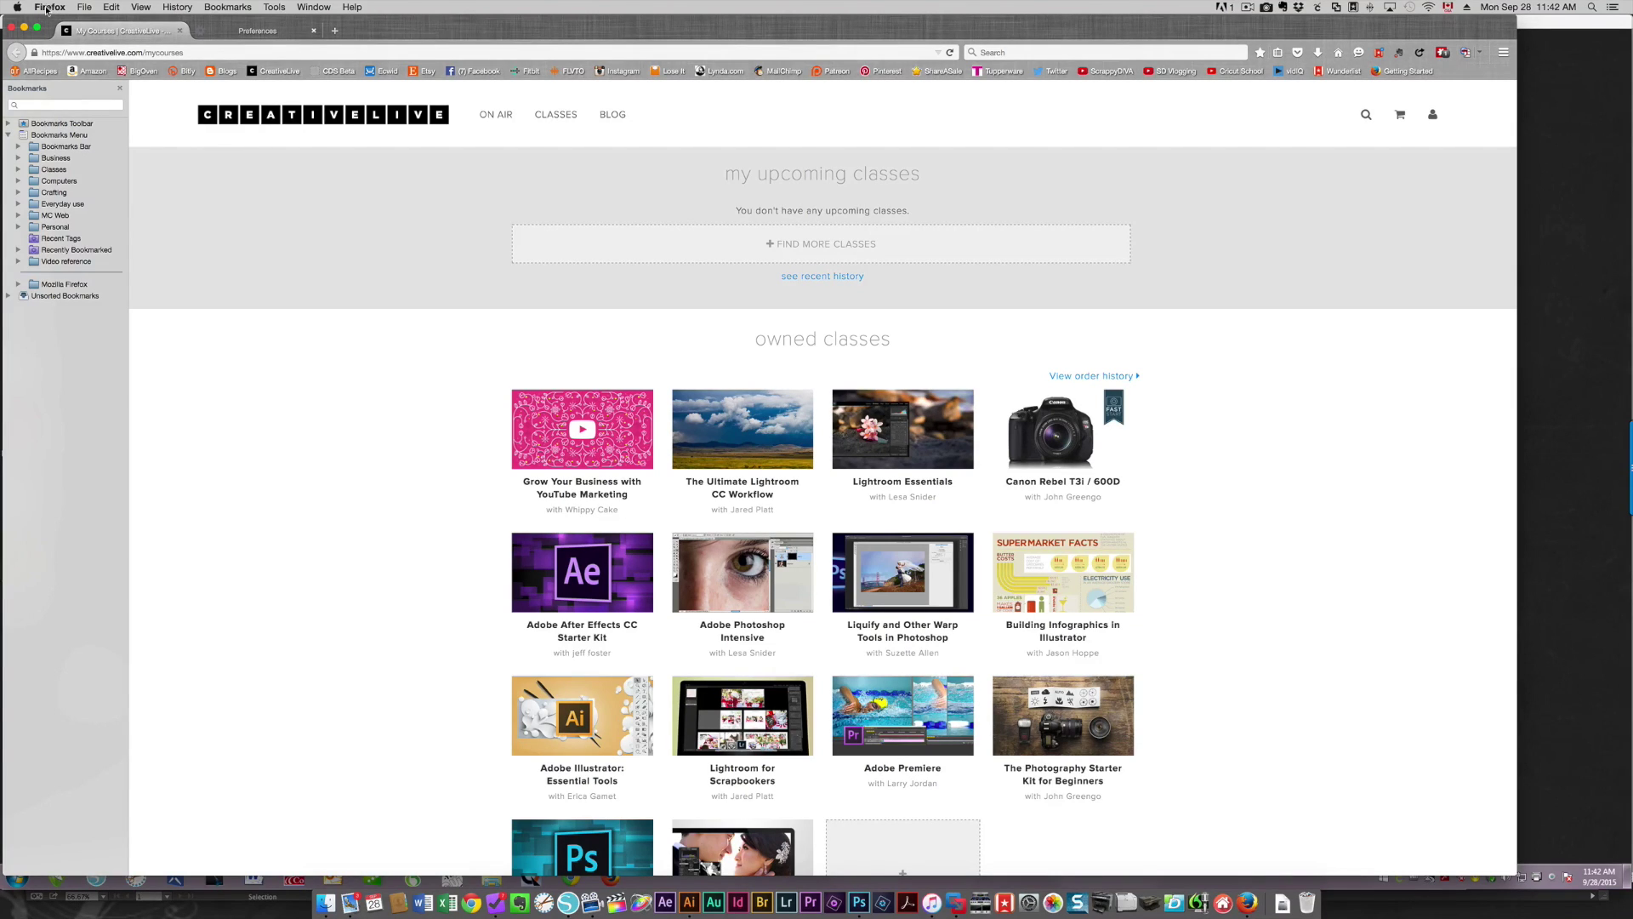
Step: In Firefox Preferences, select 'Always ask me where to save files' under Downloads
click(49, 7)
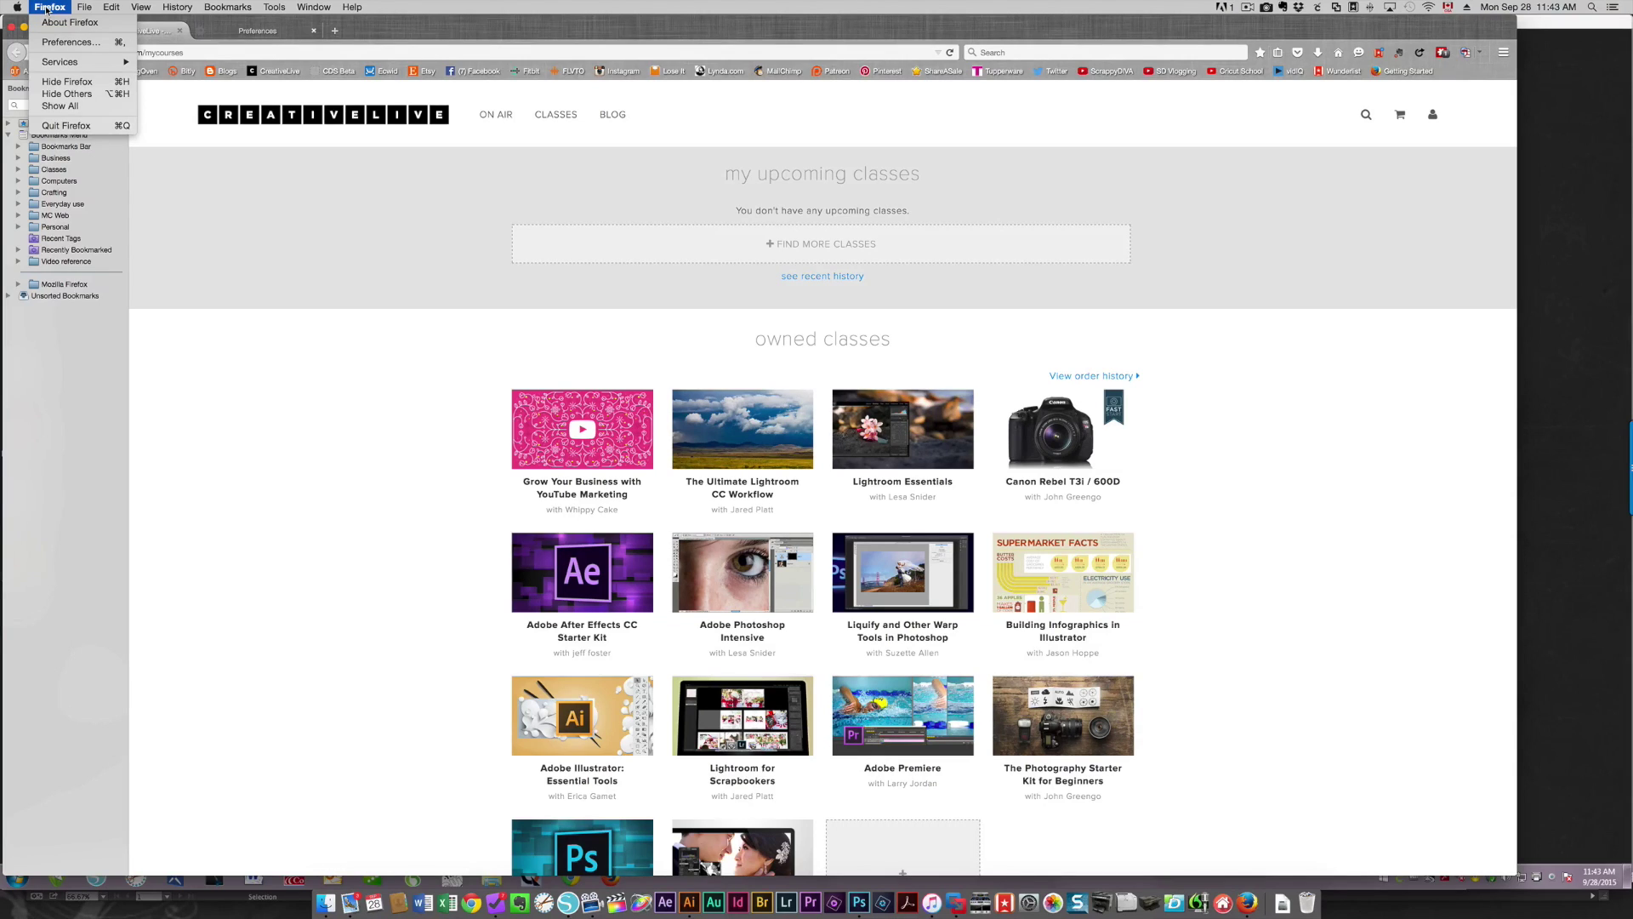
click(38, 5)
click(51, 10)
click(68, 41)
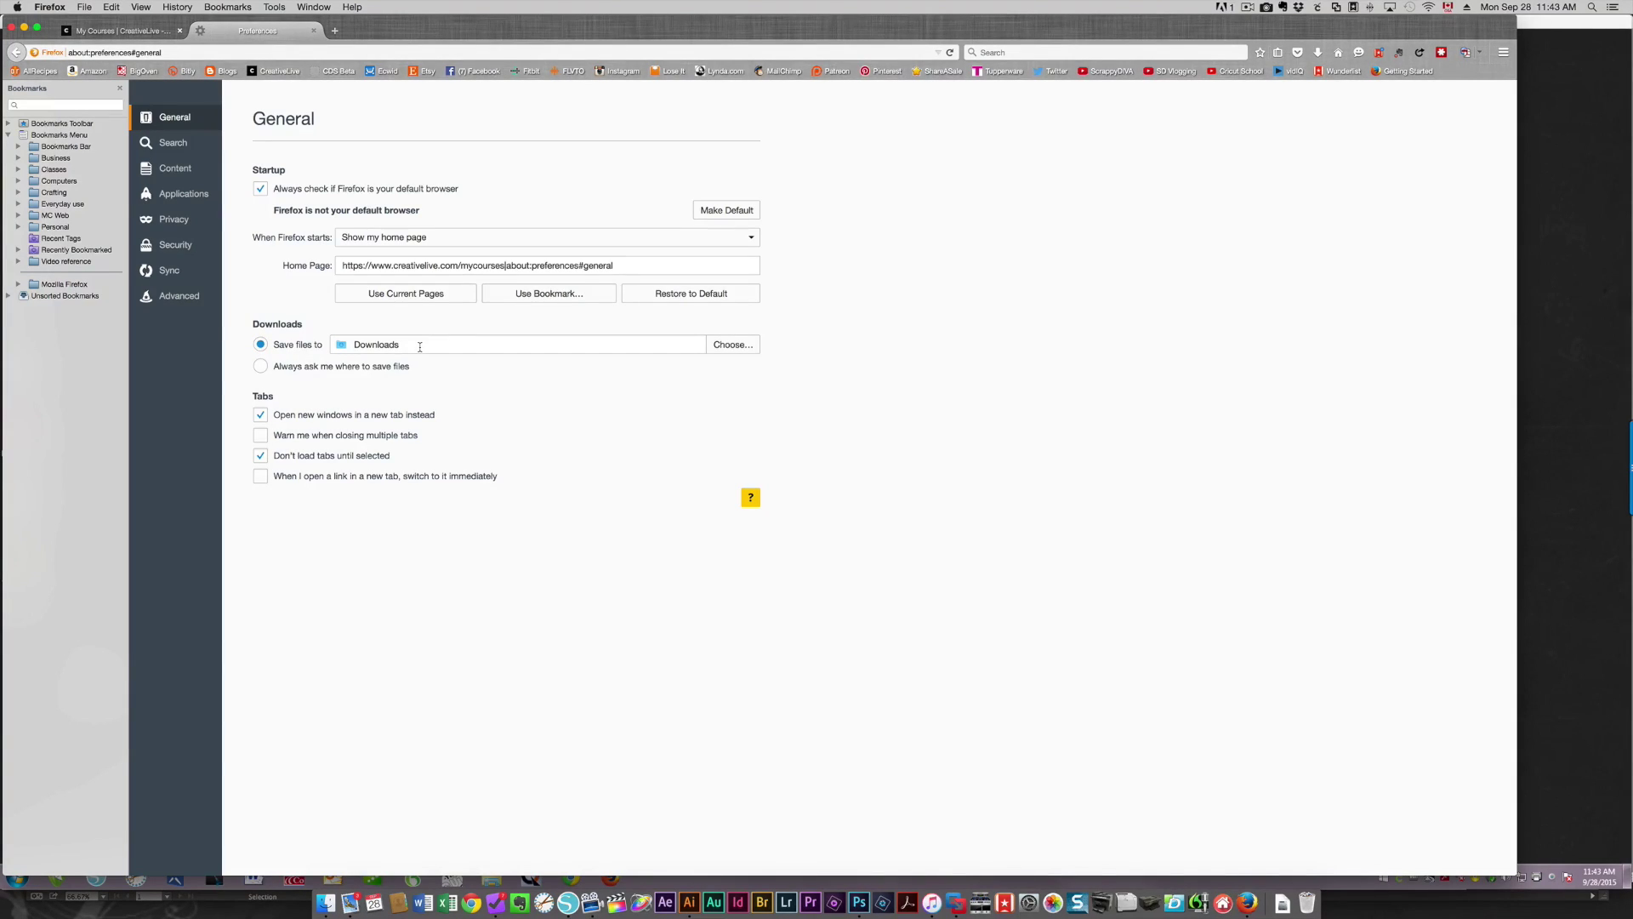
click(258, 369)
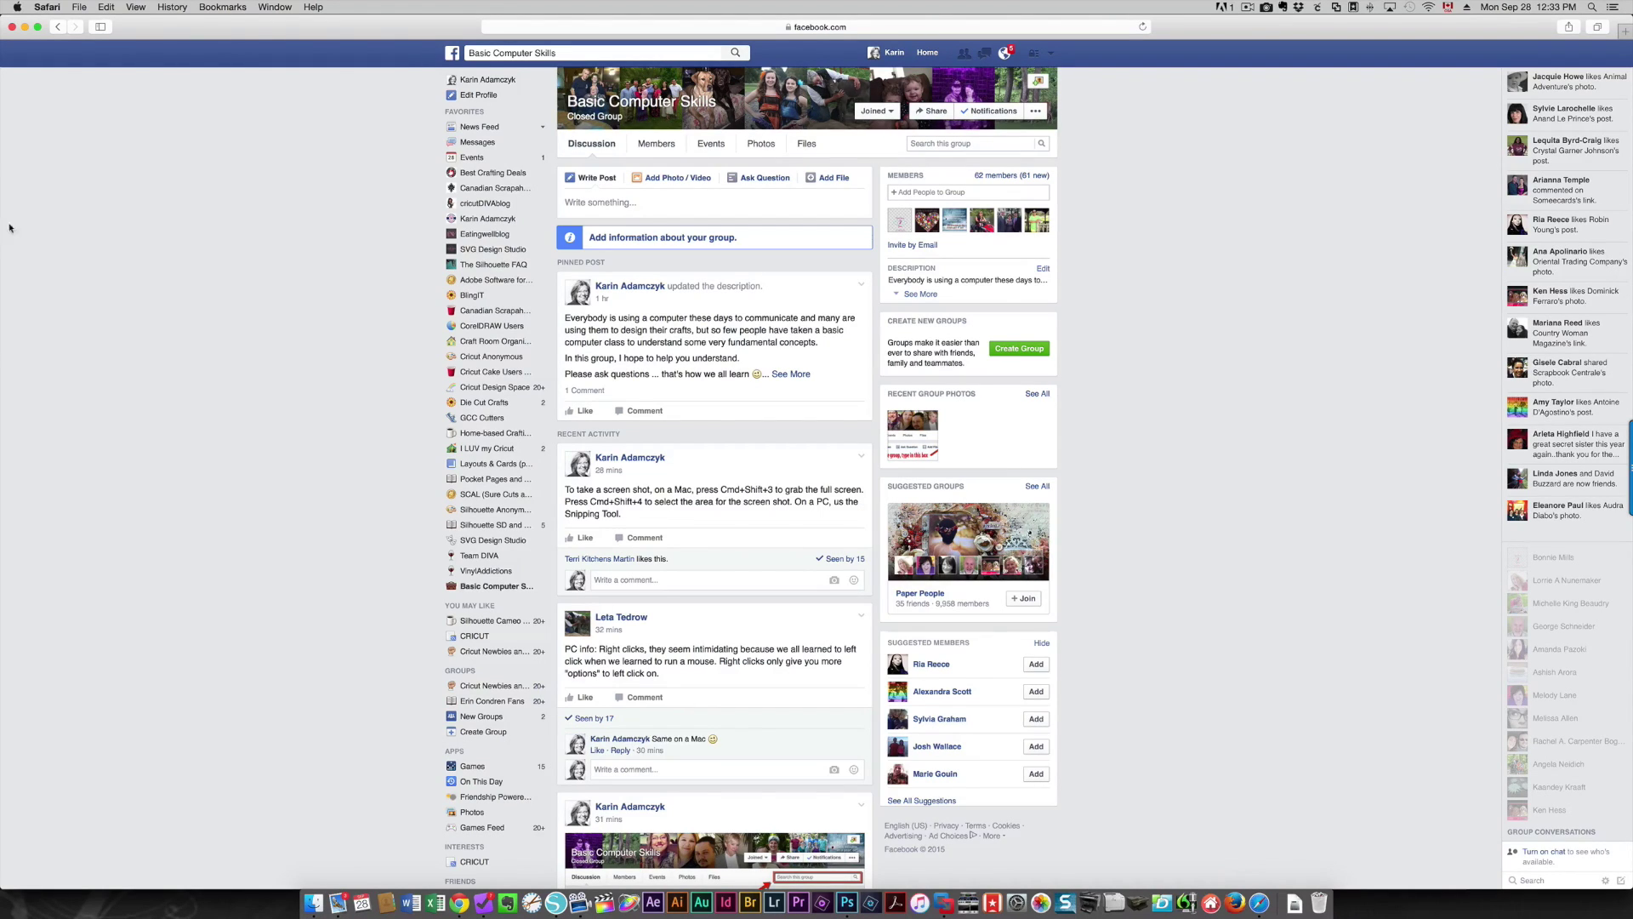
Step: Open Safari's General preferences, browse the Other… download folder chooser, then cancel
click(51, 7)
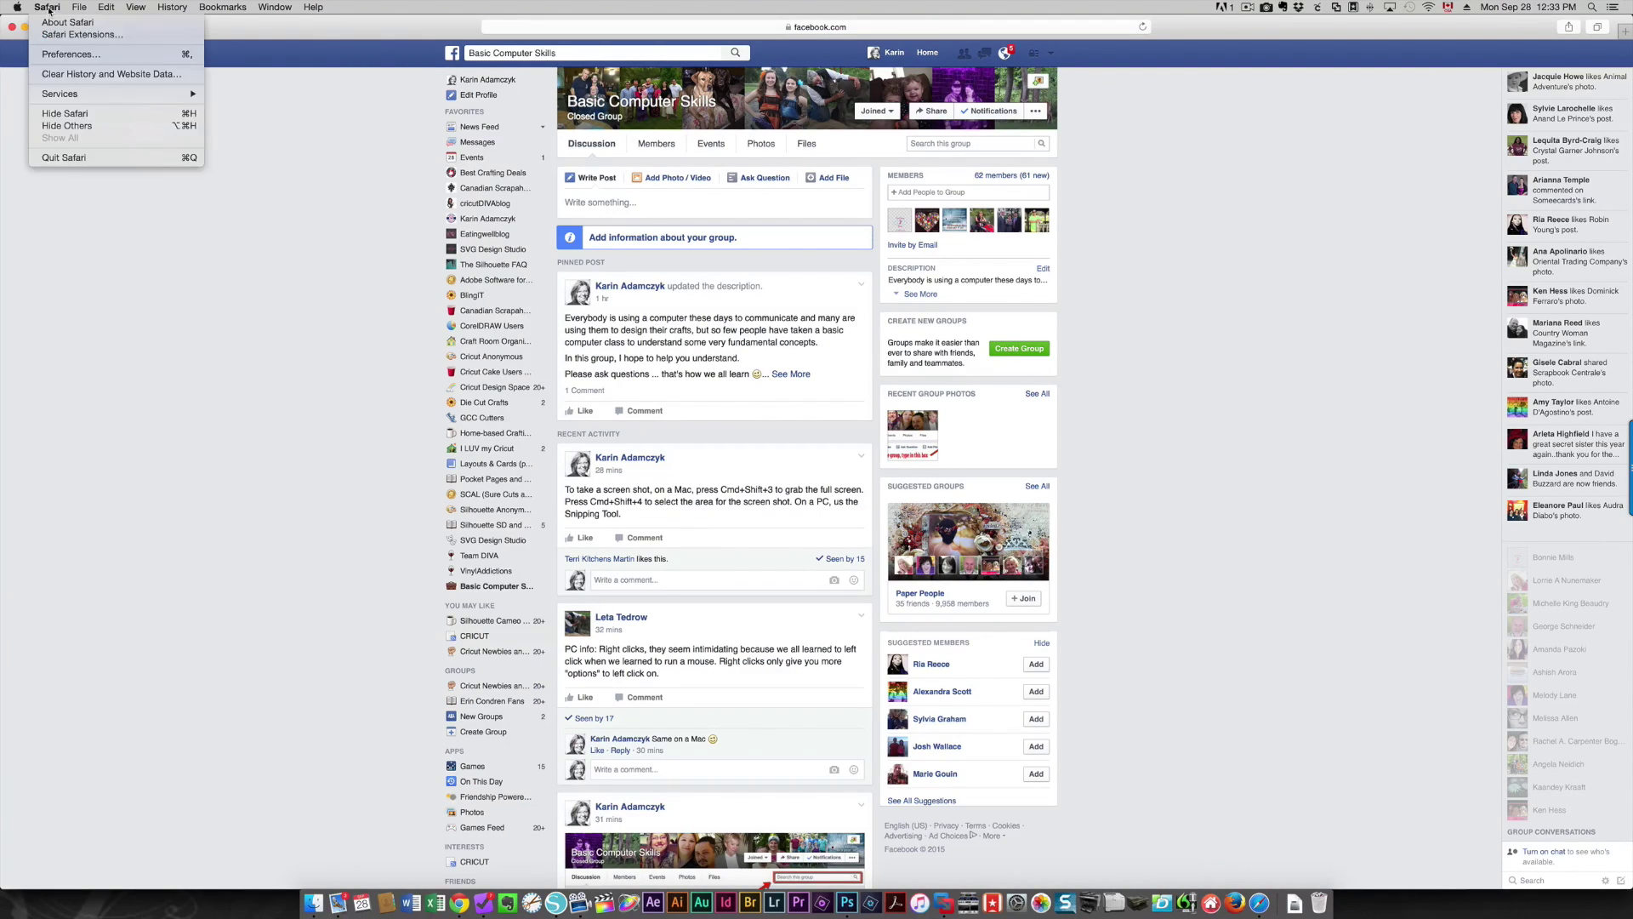
click(51, 54)
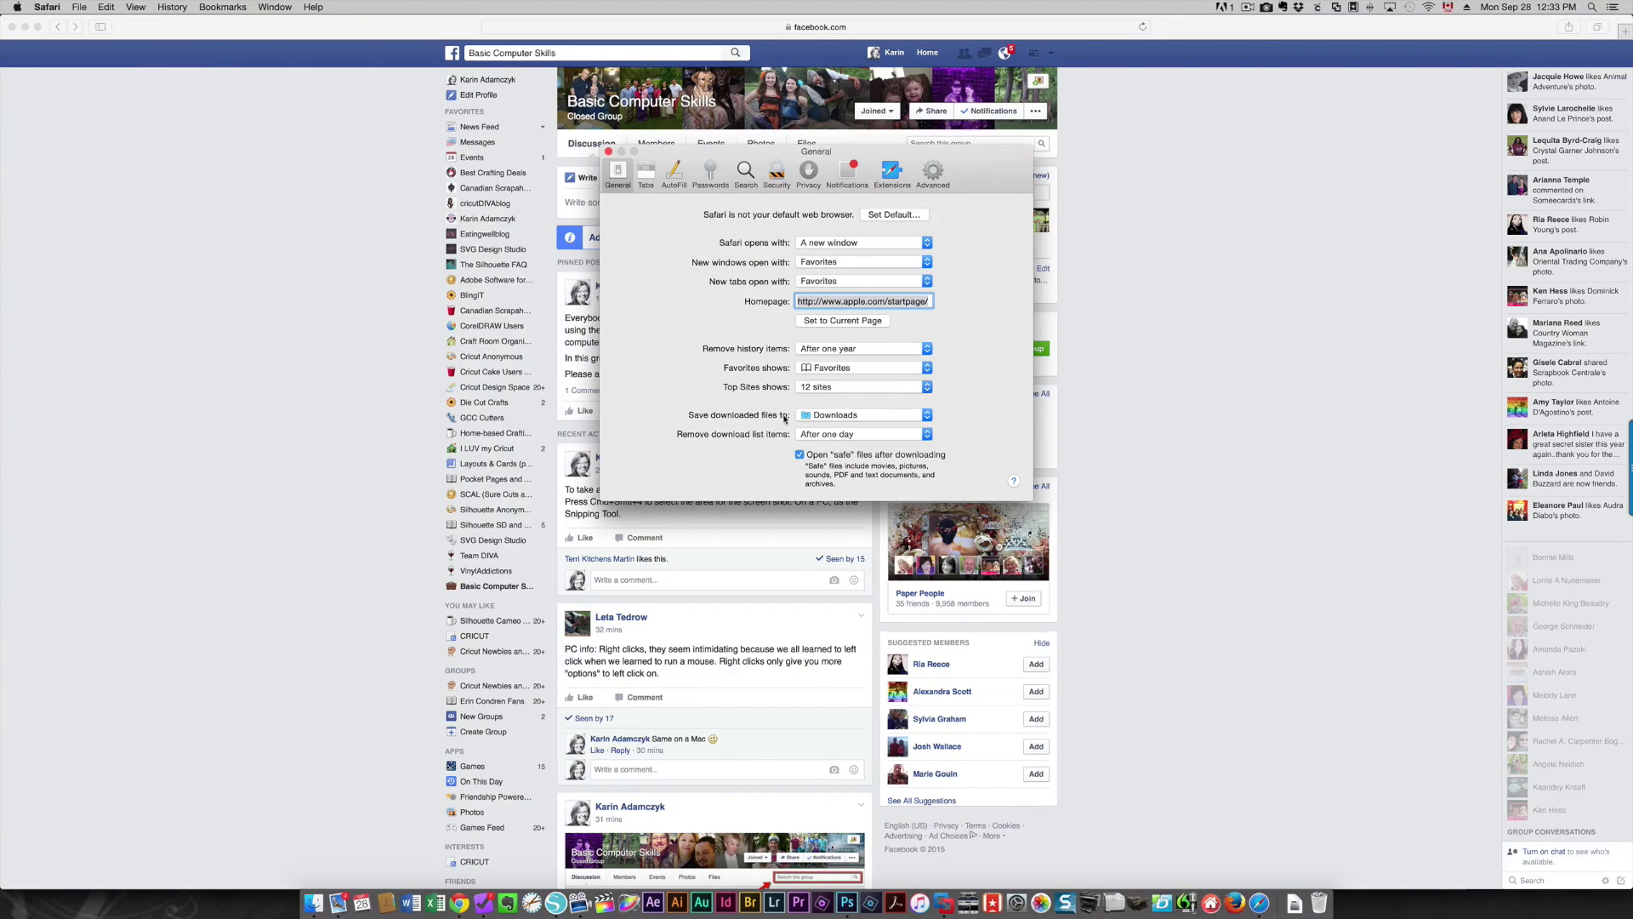
click(876, 417)
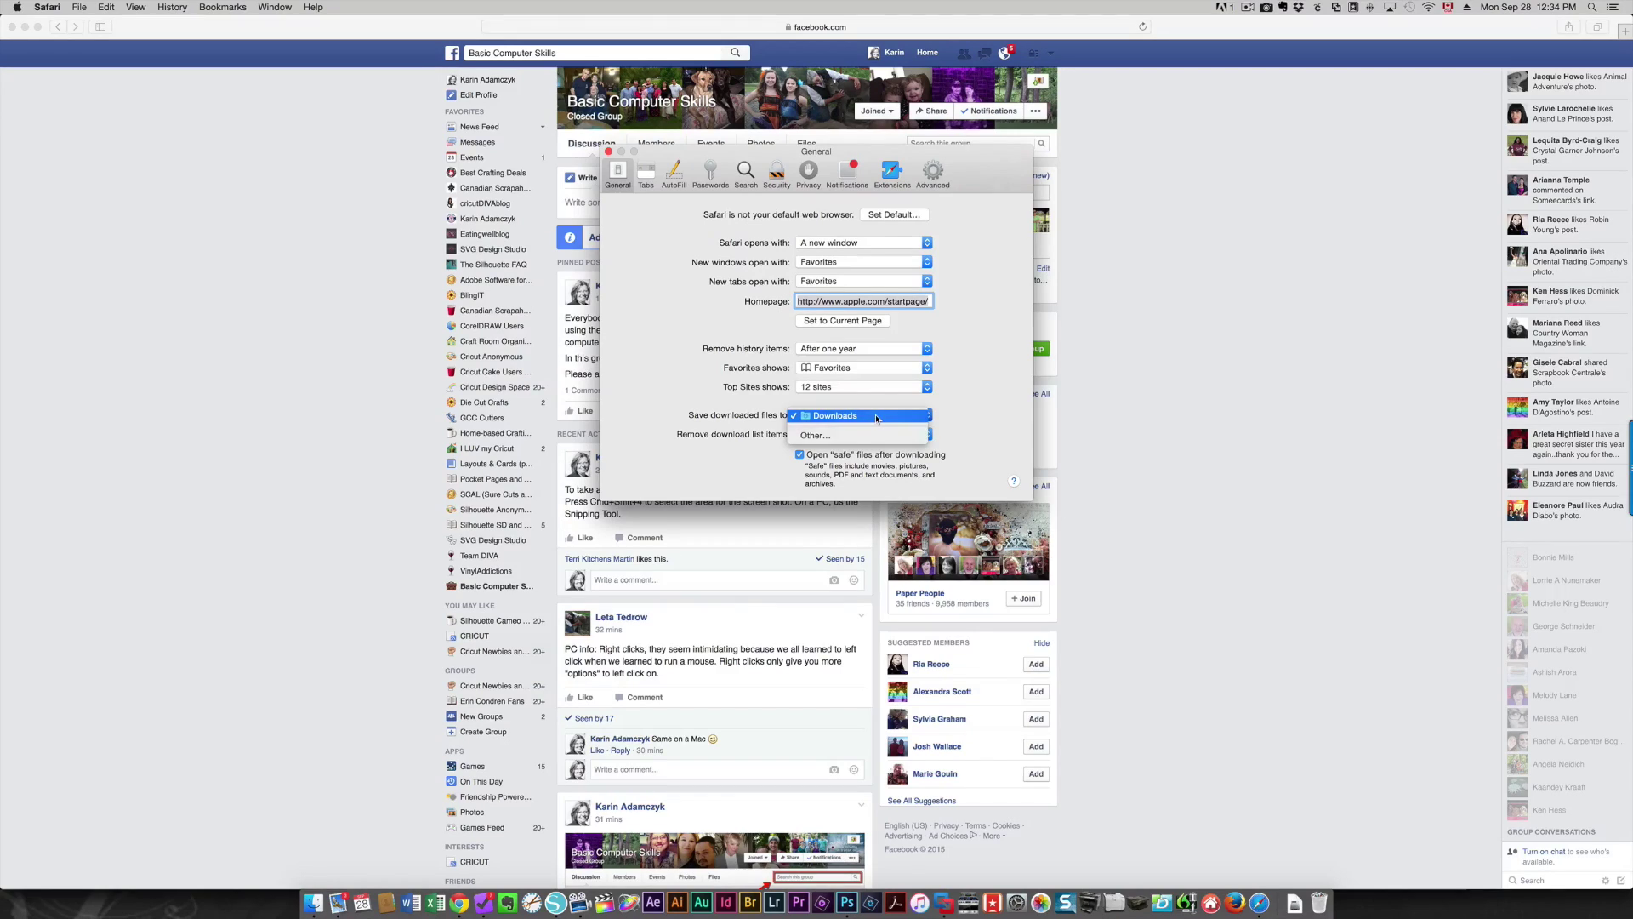
click(837, 436)
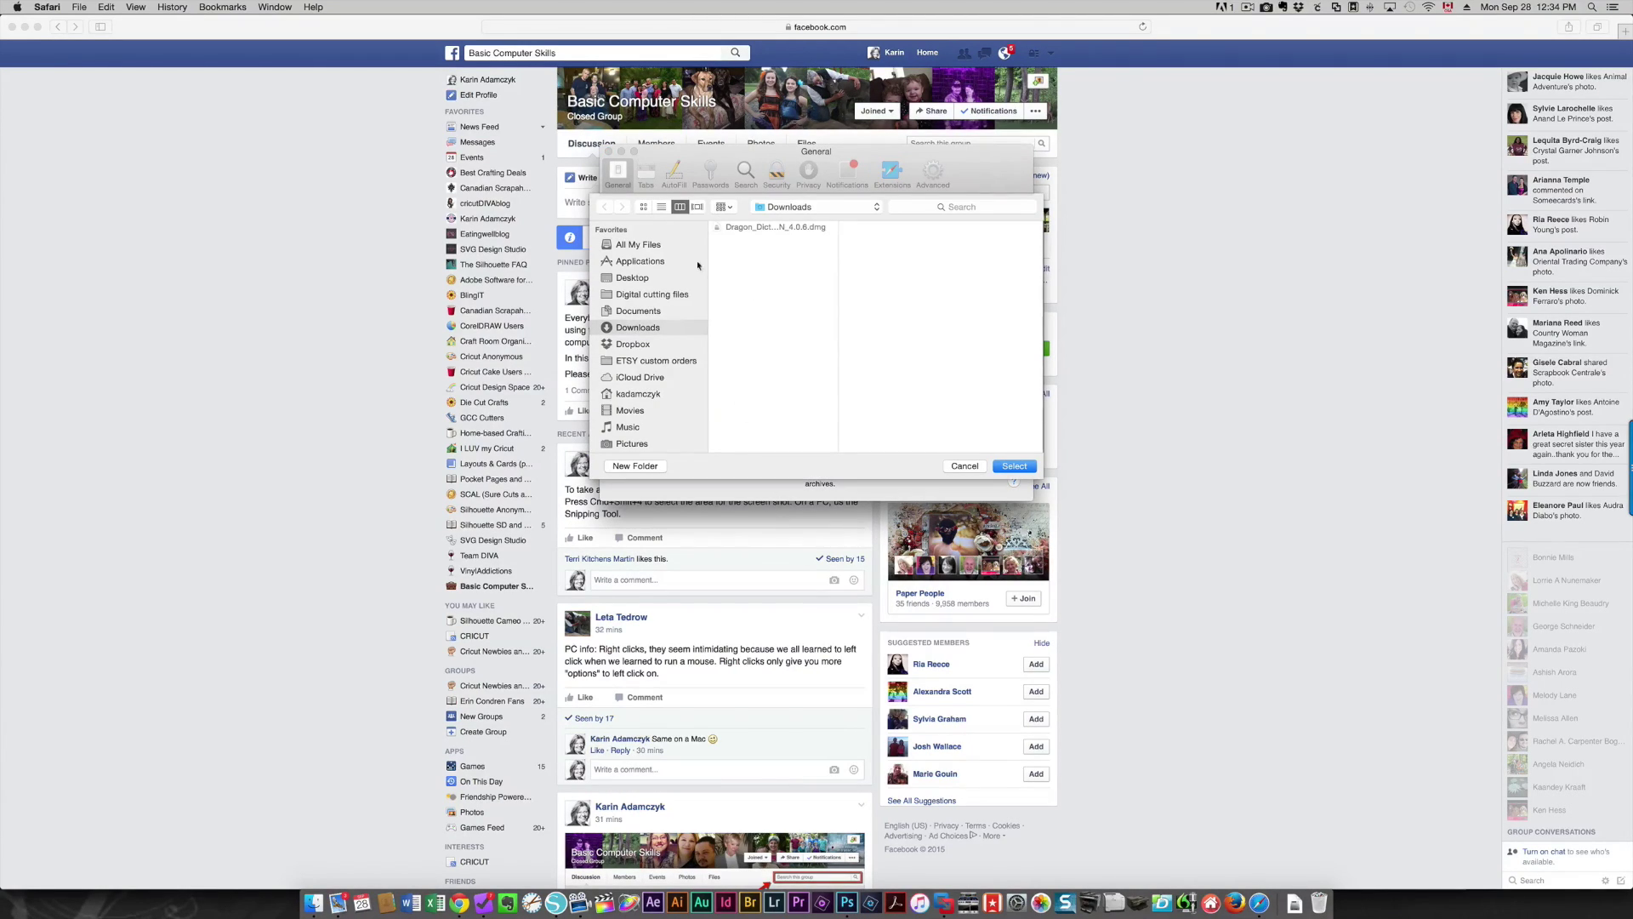
scroll(646, 307, down, 10)
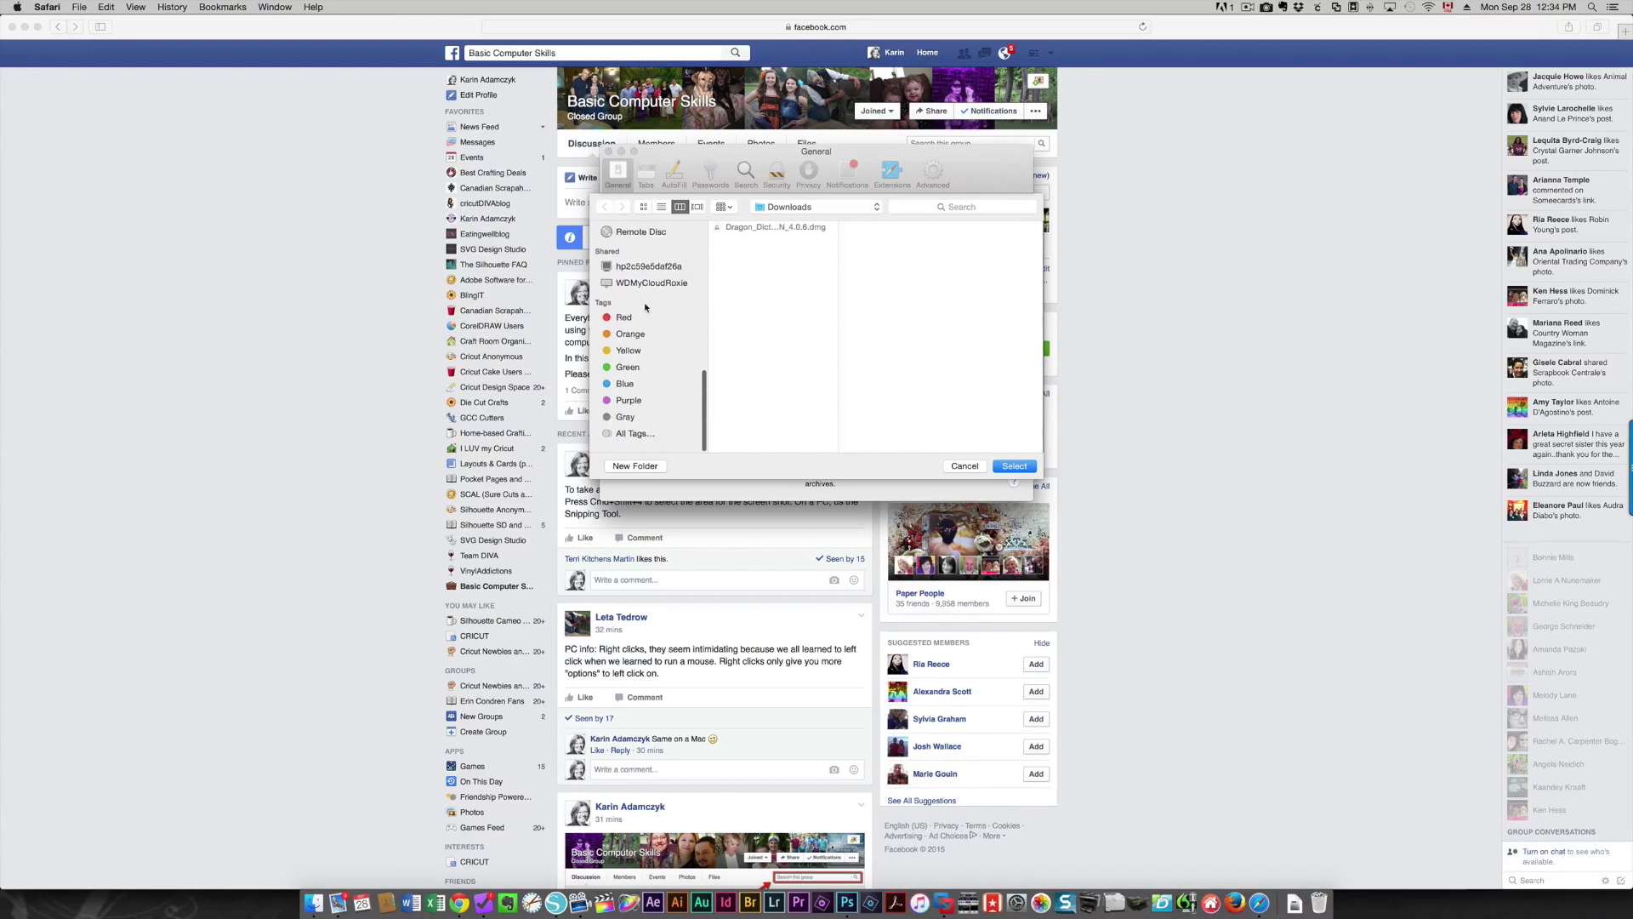
click(965, 465)
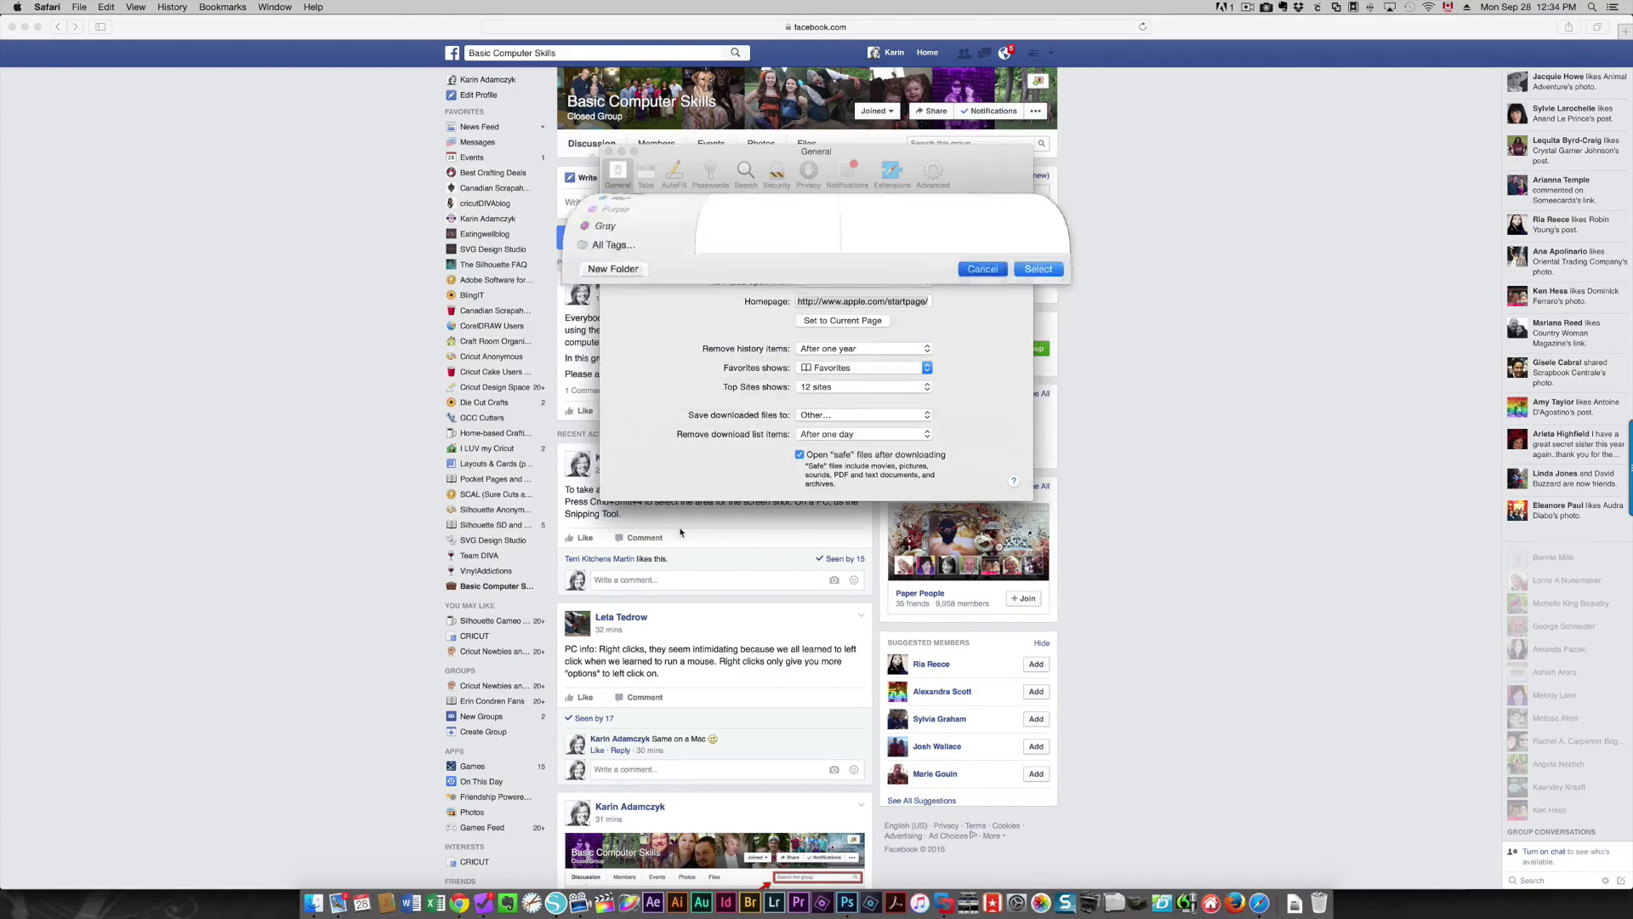